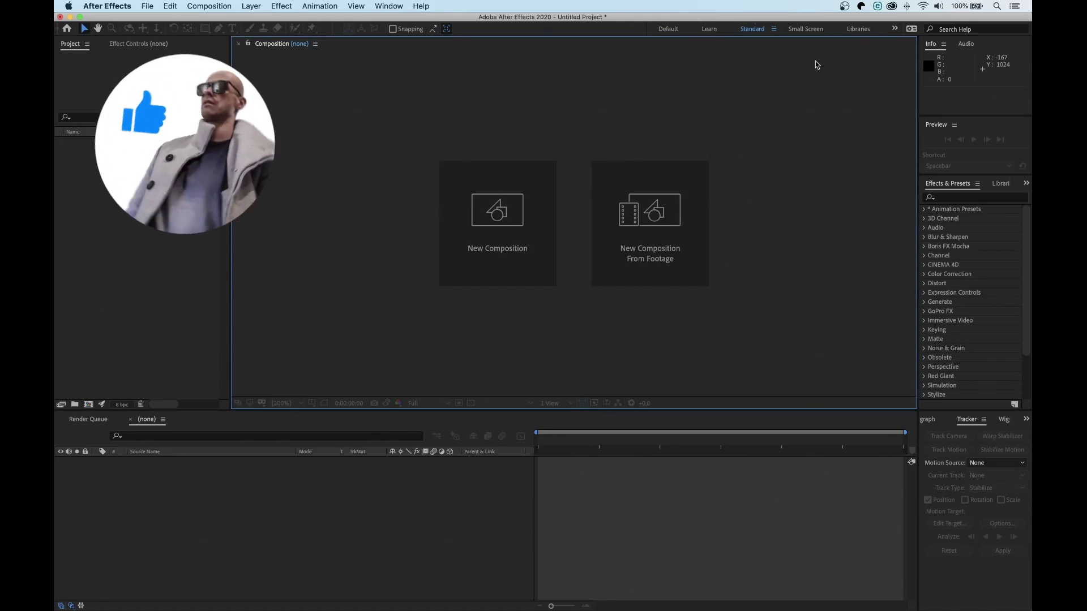
Create Comp 1 from the HDTV 1080 25 preset: 1920×1080, 25 fps, 6 seconds.
{"action": "left_click", "coordinate": [501, 217]}
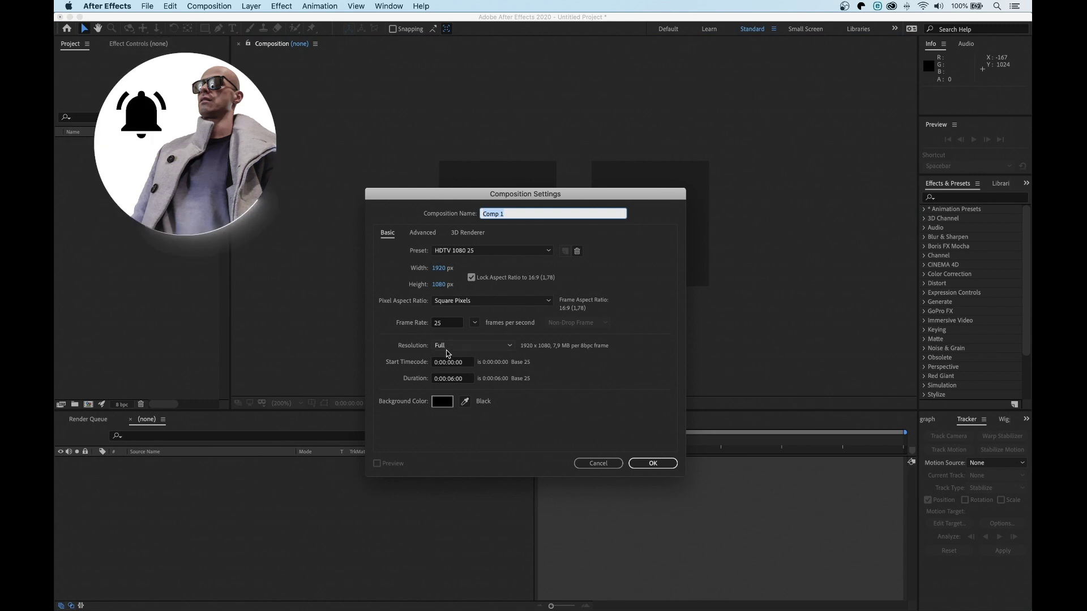
{"action": "left_click", "coordinate": [649, 466]}
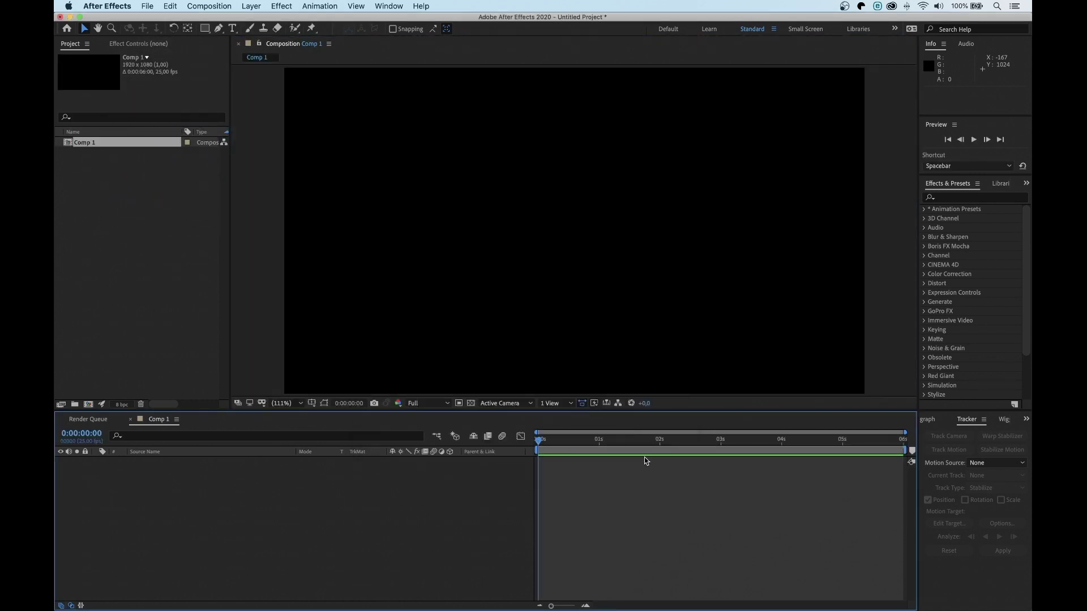
Import the postać.mp4 and samochód.mp4 clips into the project.
{"action": "double_click", "coordinate": [141, 236]}
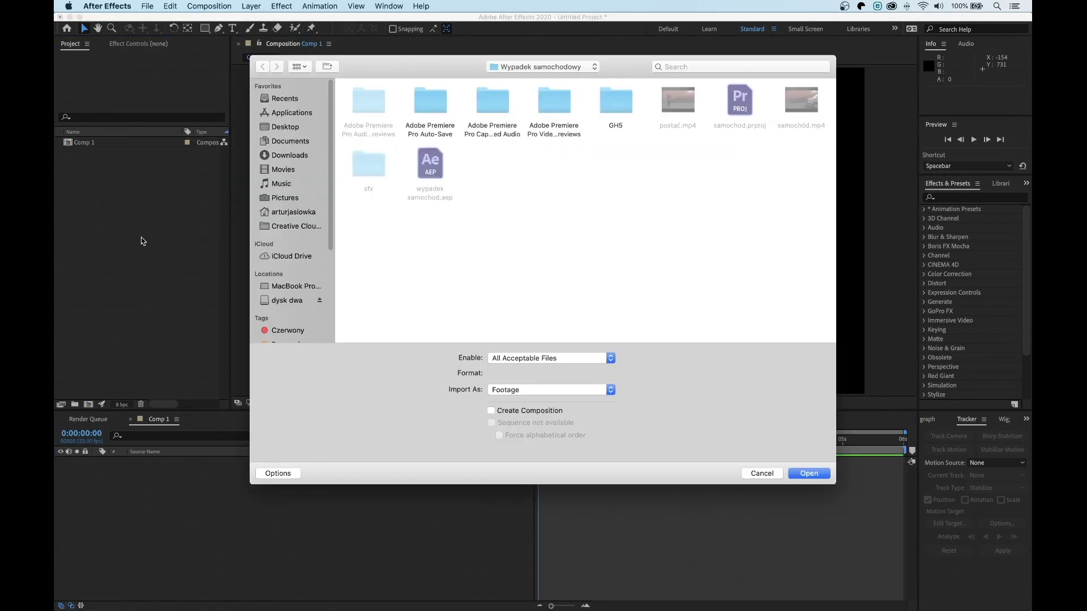
{"action": "left_click", "coordinate": [673, 122]}
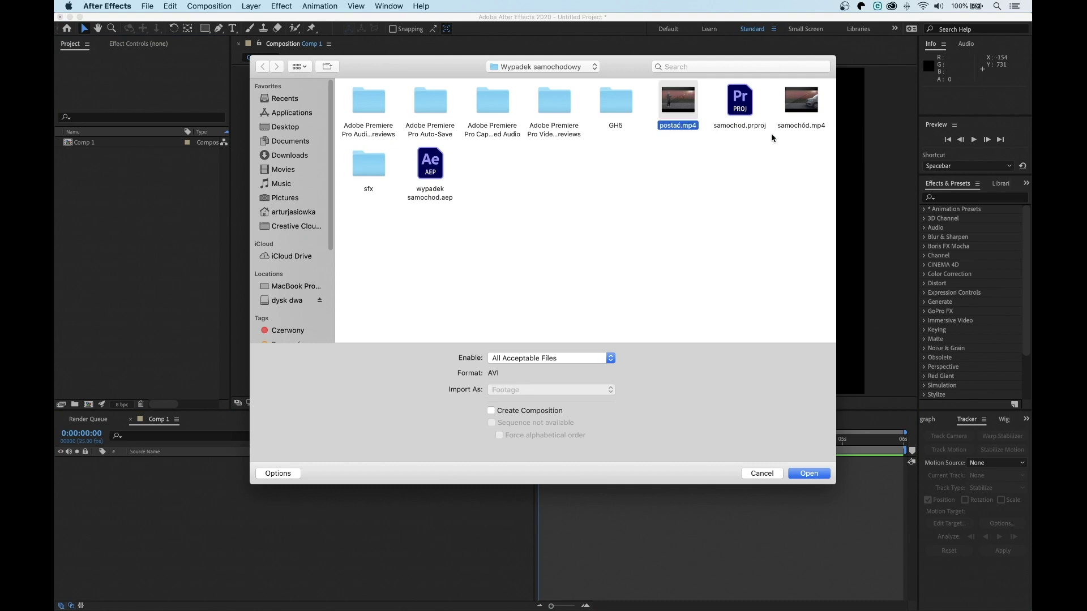
{"action": "left_click", "coordinate": [804, 130], "text": "shift"}
{"action": "left_click", "coordinate": [808, 474]}
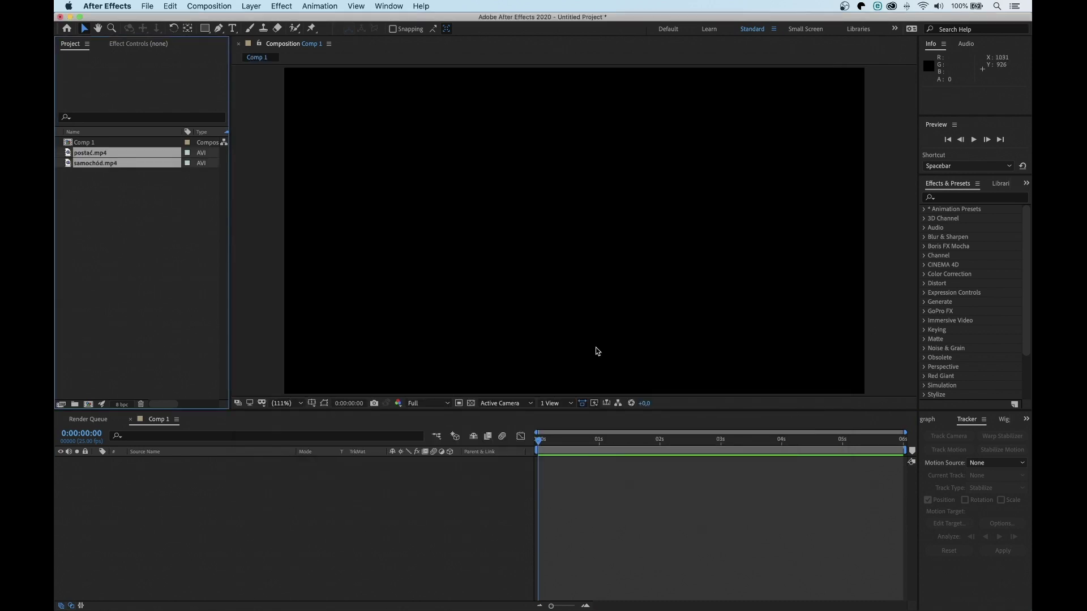
Import the sfx folder and add samochód.mp4 to Comp 1 as a layer.
{"action": "double_click", "coordinate": [125, 281]}
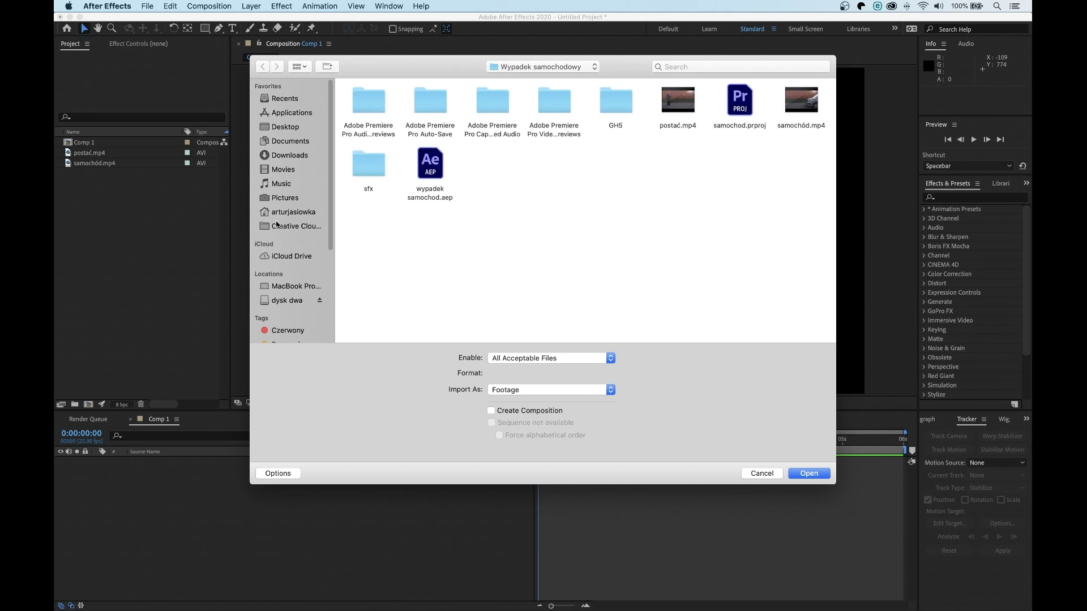
{"action": "left_click", "coordinate": [360, 172]}
{"action": "left_click", "coordinate": [802, 475]}
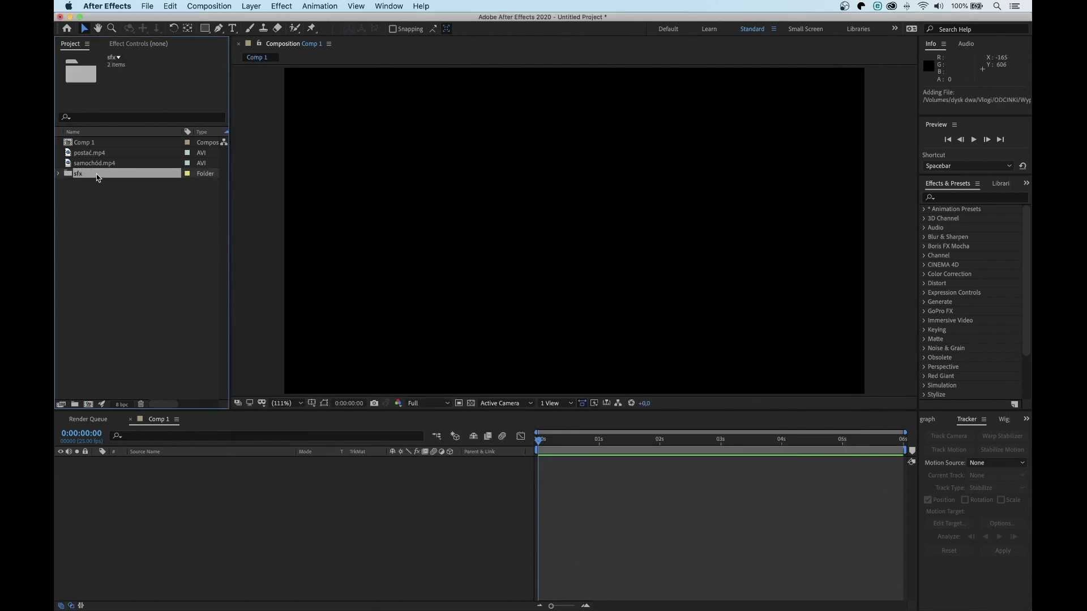
{"action": "left_click_drag", "start_coordinate": [95, 169], "coordinate": [486, 500]}
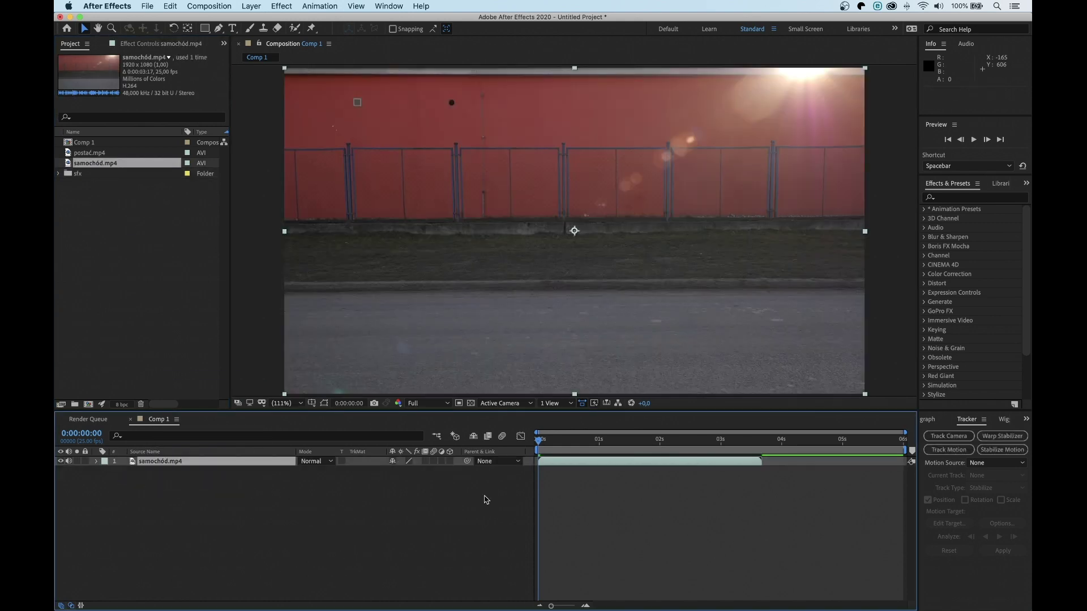
Place postać.mp4 above samochód.mp4 and trim its end to 0:00:02:09.
{"action": "mouse_move", "coordinate": [539, 445]}
{"action": "left_mouse_down"}
{"action": "mouse_move", "coordinate": [667, 451]}
{"action": "mouse_move", "coordinate": [655, 453]}
{"action": "left_mouse_up"}
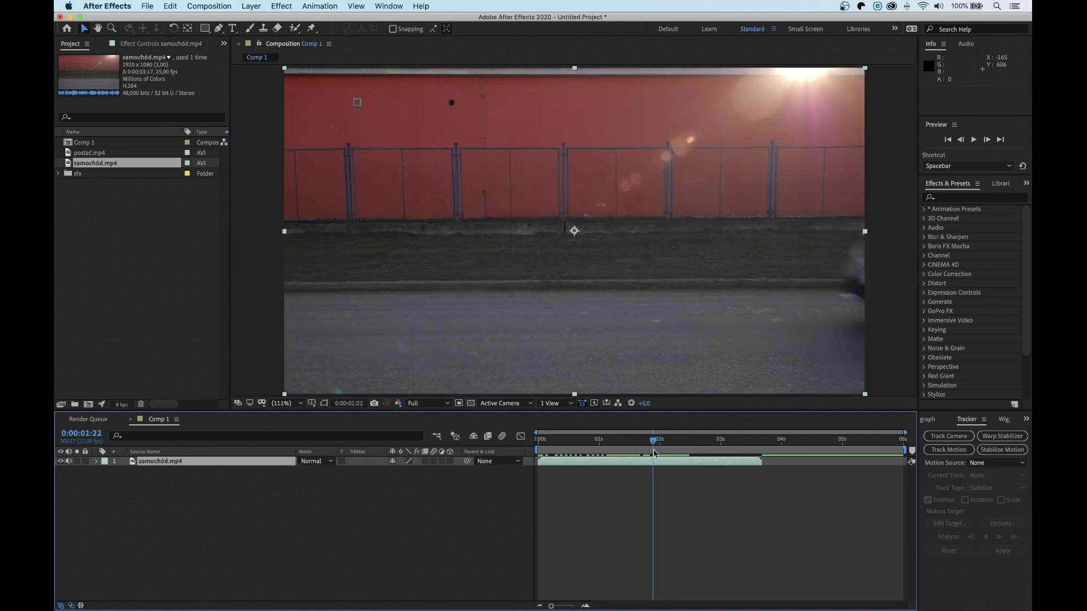
{"action": "mouse_move", "coordinate": [96, 157]}
{"action": "left_mouse_down"}
{"action": "mouse_move", "coordinate": [181, 460]}
{"action": "mouse_move", "coordinate": [125, 457]}
{"action": "left_mouse_up"}
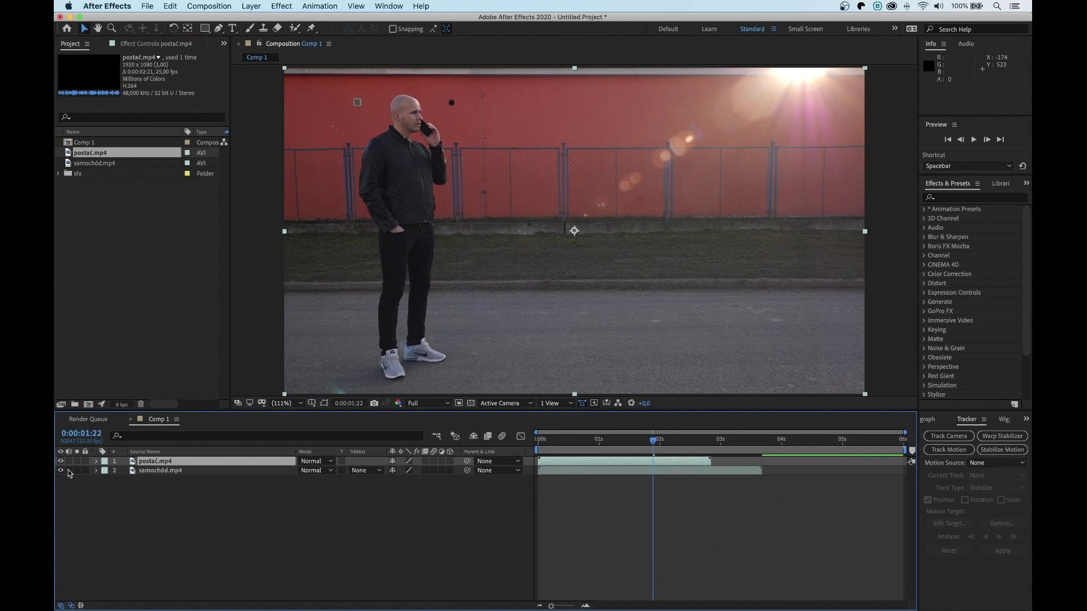
{"action": "mouse_move", "coordinate": [552, 447]}
{"action": "left_mouse_down"}
{"action": "mouse_move", "coordinate": [692, 451]}
{"action": "mouse_move", "coordinate": [664, 449]}
{"action": "mouse_move", "coordinate": [682, 449]}
{"action": "left_mouse_up"}
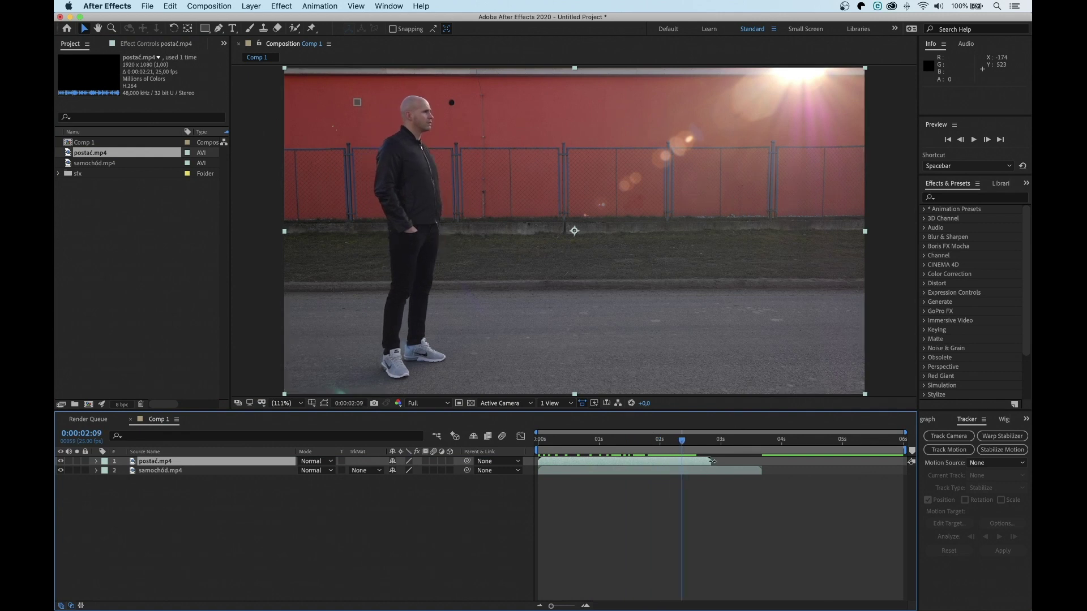
{"action": "left_click_drag", "start_coordinate": [702, 462], "coordinate": [691, 463]}
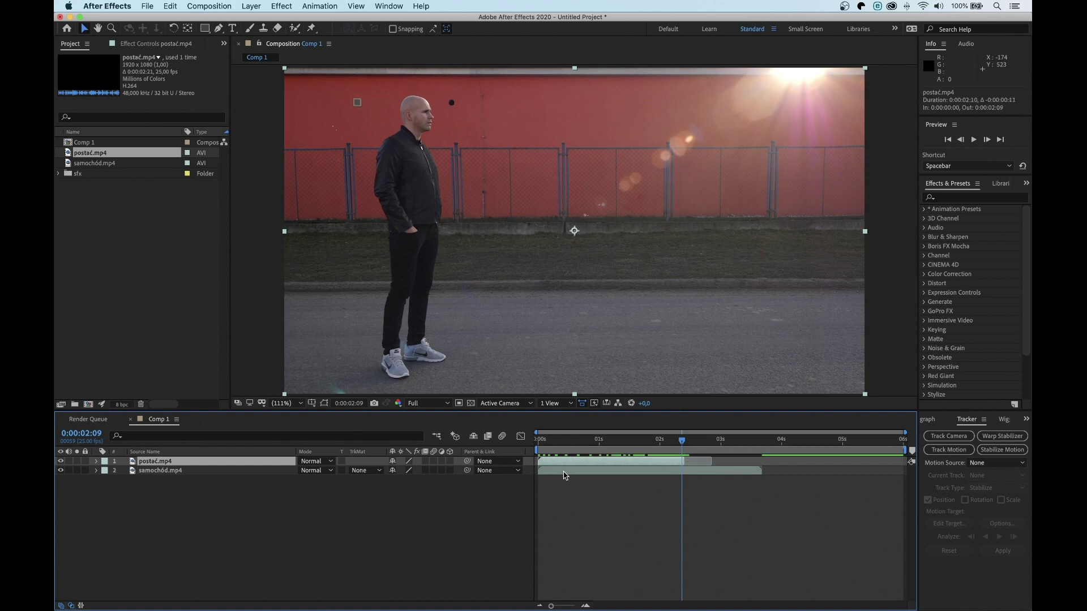
Start samochód.mp4 at 0:00:00:03, keep the man at 100% opacity, and duplicate postać.mp4.
{"action": "key", "text": "t"}
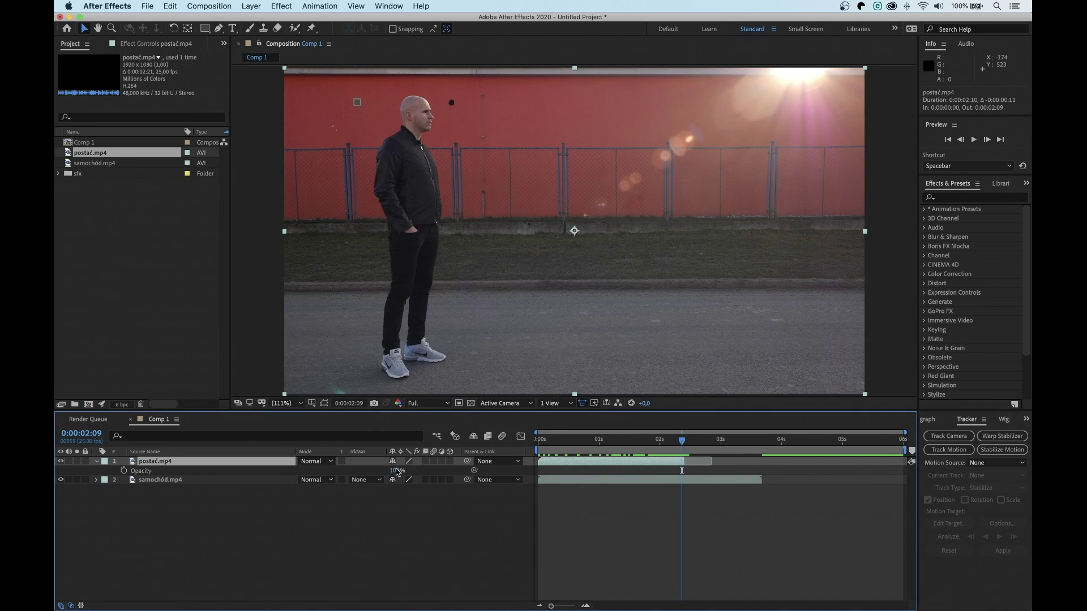
{"action": "key", "text": "Return"}
{"action": "left_click_drag", "start_coordinate": [562, 480], "coordinate": [578, 478]}
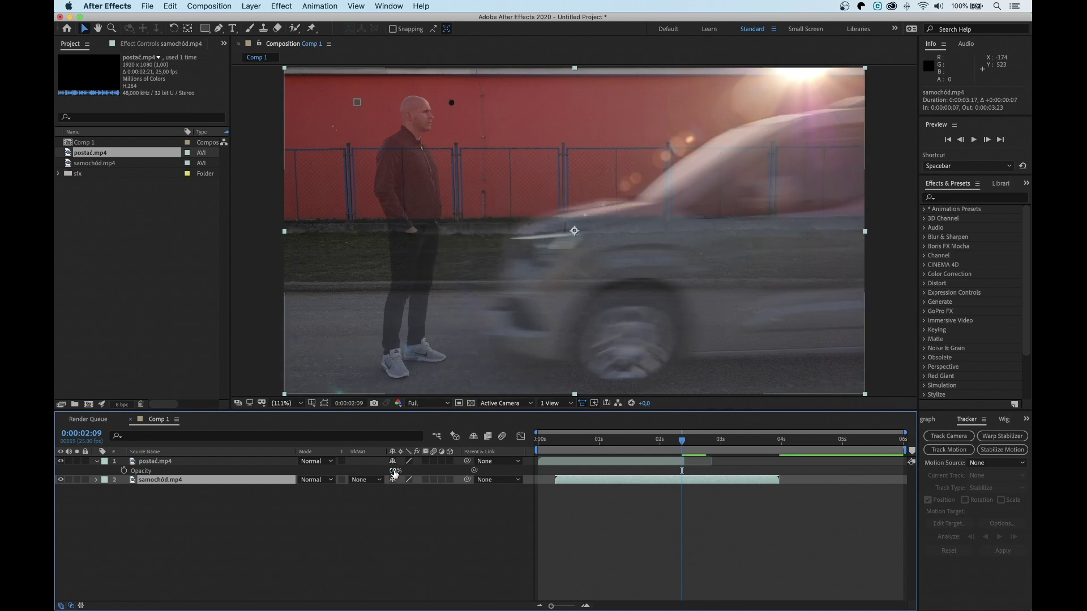
{"action": "left_click_drag", "start_coordinate": [395, 473], "coordinate": [613, 469]}
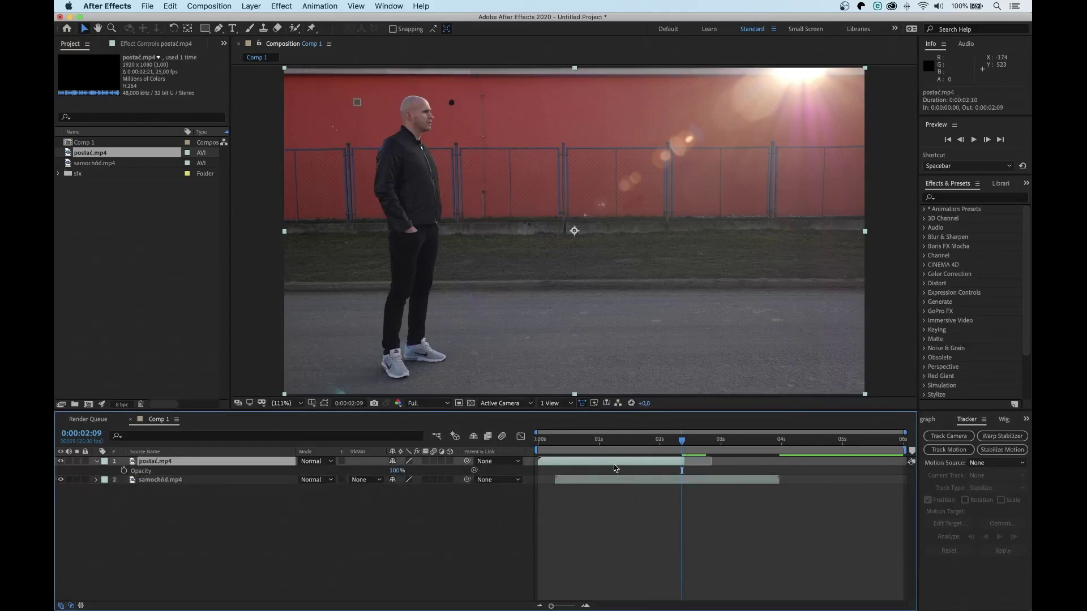
{"action": "key", "text": "super+d"}
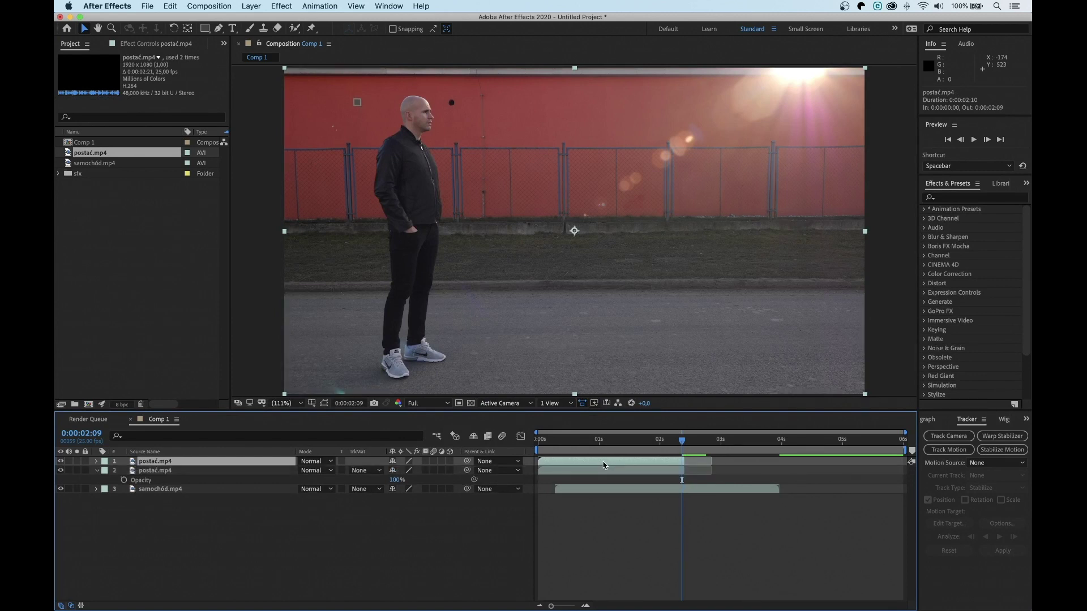
Freeze the top postać.mp4 copy and start it one frame after the moving copy ends.
{"action": "right_click", "coordinate": [603, 466]}
{"action": "mouse_move", "coordinate": [680, 377]}
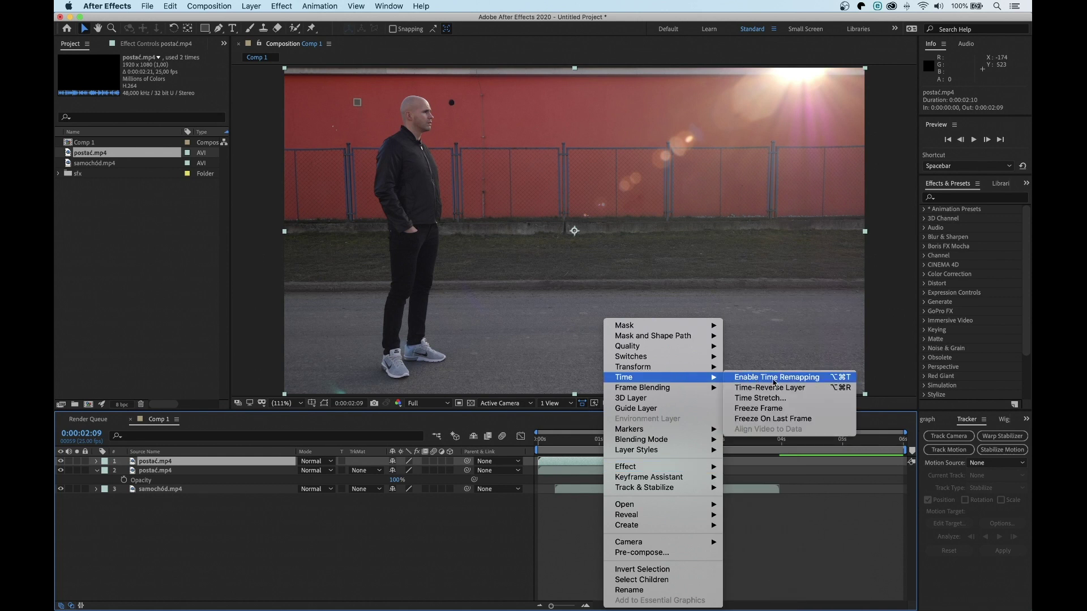
{"action": "left_click", "coordinate": [759, 409]}
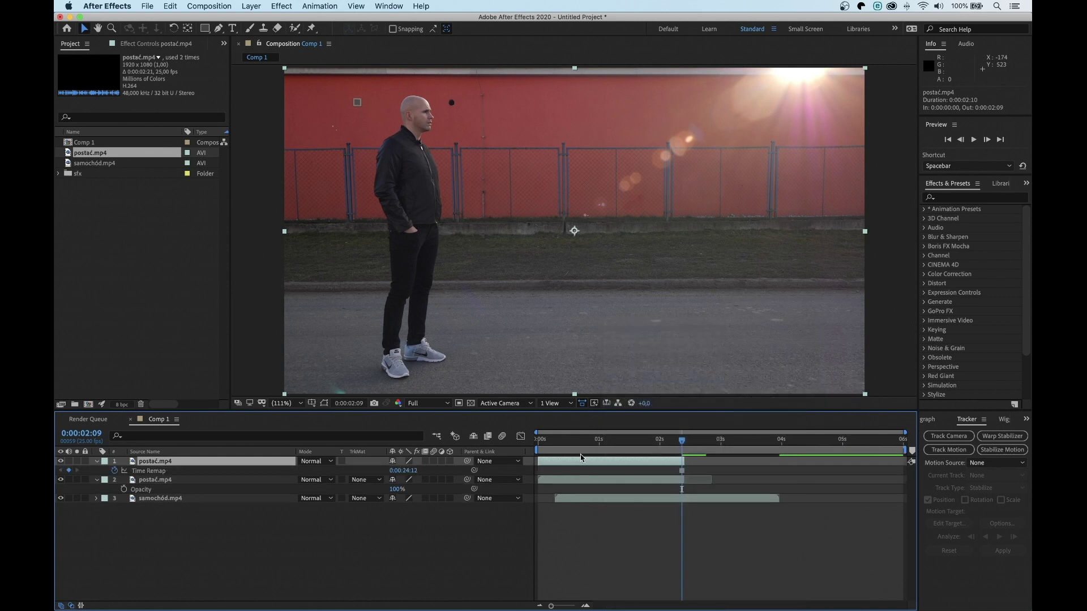
{"action": "left_click_drag", "start_coordinate": [563, 464], "coordinate": [701, 462]}
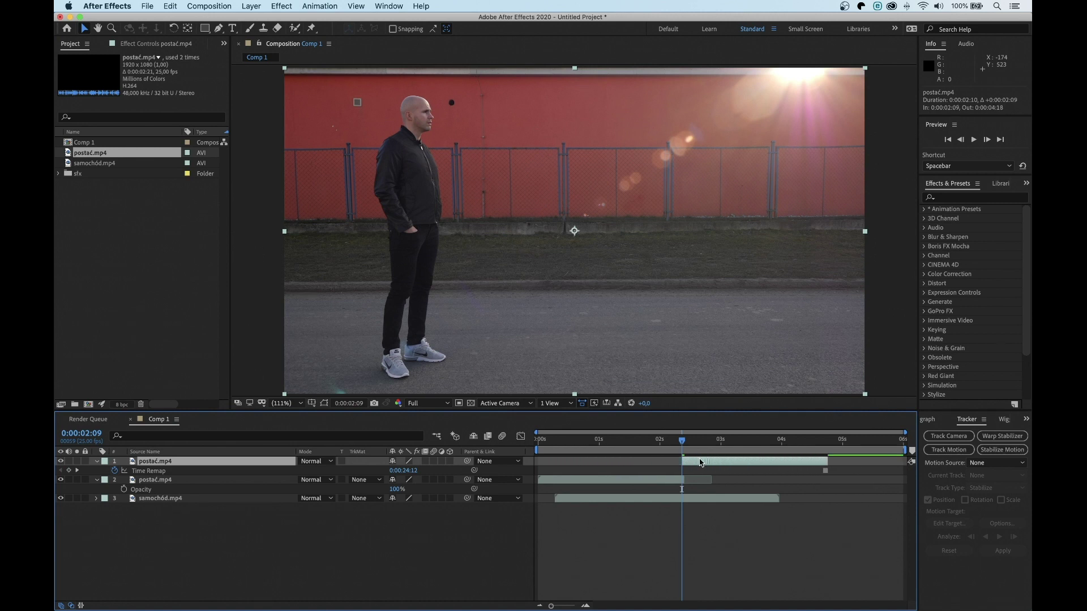
{"action": "key", "text": "semicolon"}
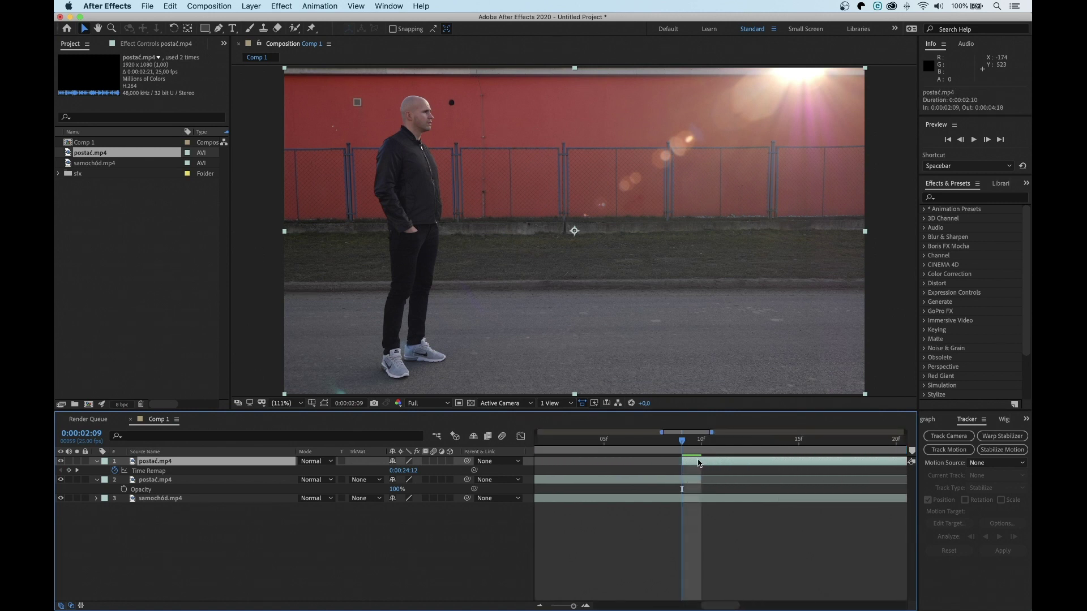
{"action": "left_click_drag", "start_coordinate": [704, 462], "coordinate": [706, 462]}
{"action": "key", "text": "semicolon"}
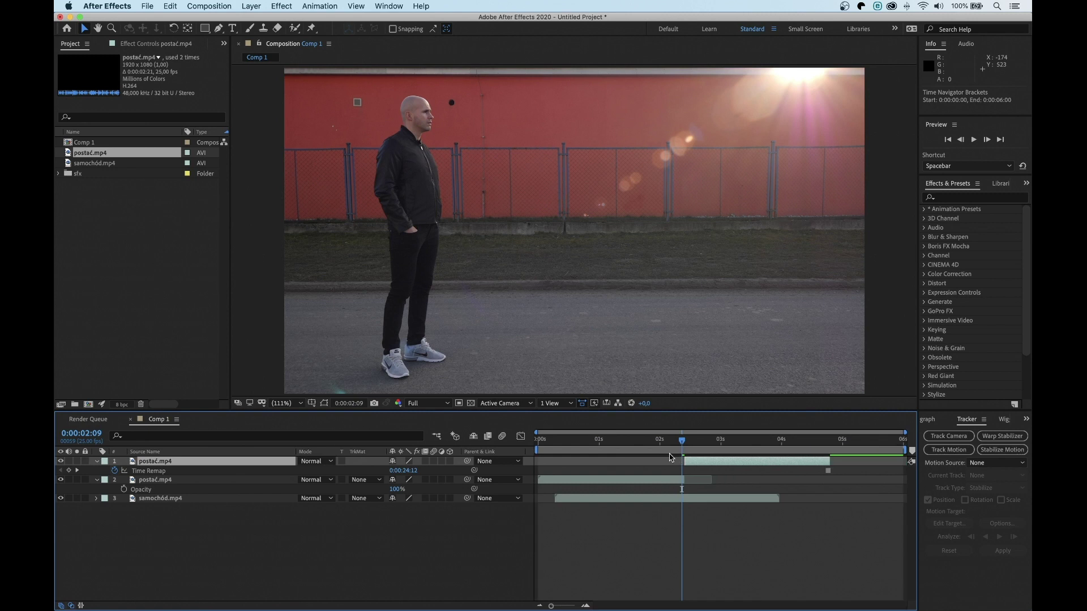
{"action": "mouse_move", "coordinate": [606, 440]}
{"action": "left_mouse_down"}
{"action": "mouse_move", "coordinate": [755, 443]}
{"action": "mouse_move", "coordinate": [609, 439]}
{"action": "left_mouse_up"}
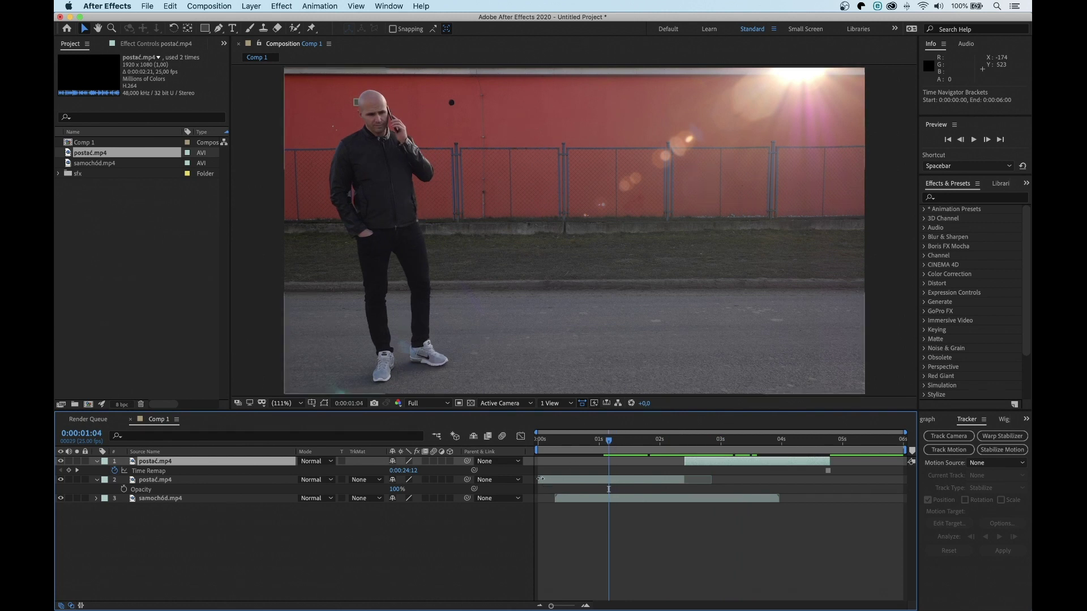
Trim the moving copy to start at 0:00:00:07 and shift all three layers earlier.
{"action": "left_click_drag", "start_coordinate": [541, 479], "coordinate": [547, 478]}
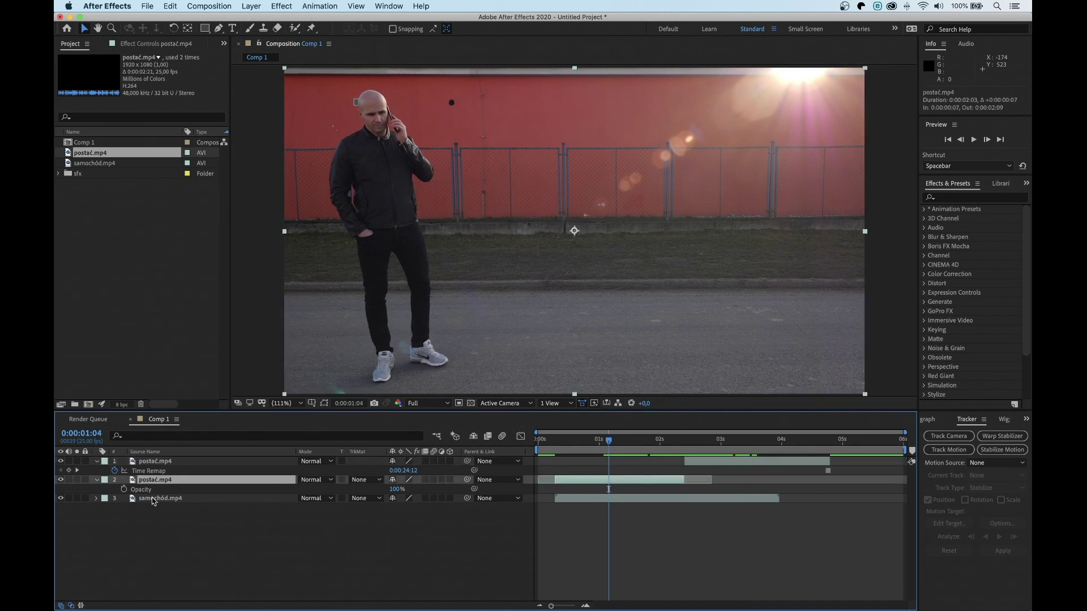
{"action": "left_click_drag", "start_coordinate": [172, 518], "coordinate": [235, 460]}
{"action": "left_click_drag", "start_coordinate": [568, 501], "coordinate": [559, 501]}
{"action": "left_click", "coordinate": [431, 531]}
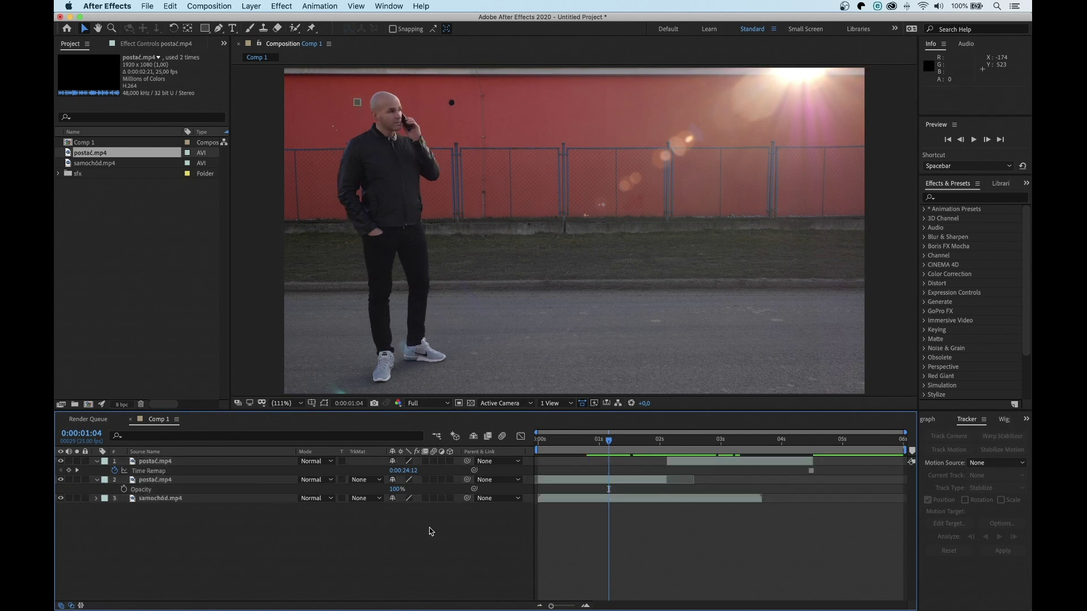
{"action": "left_click_drag", "start_coordinate": [659, 440], "coordinate": [687, 441]}
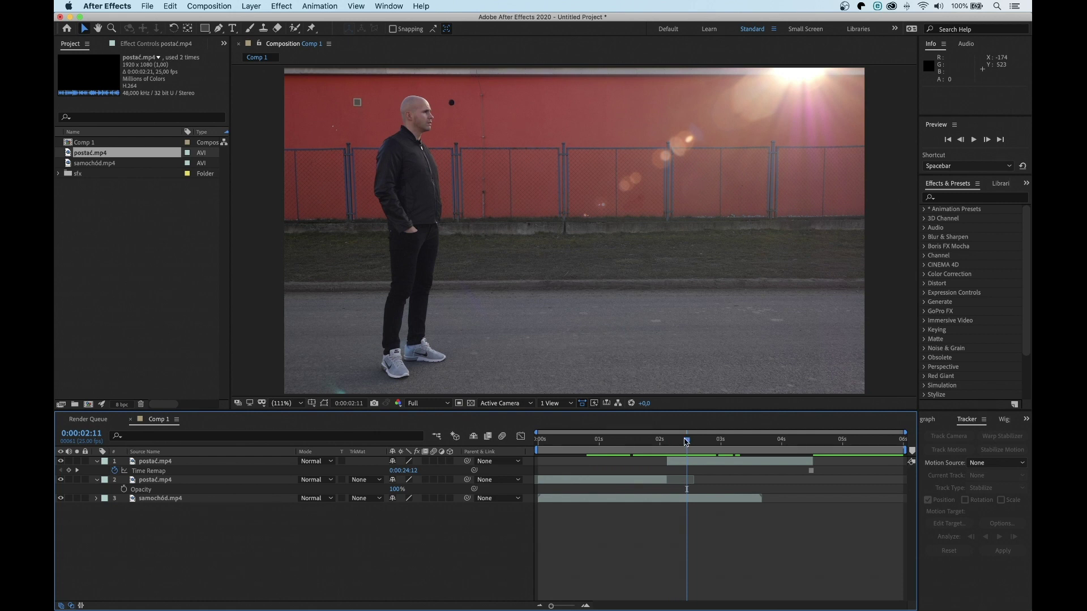
{"action": "left_click", "coordinate": [692, 463]}
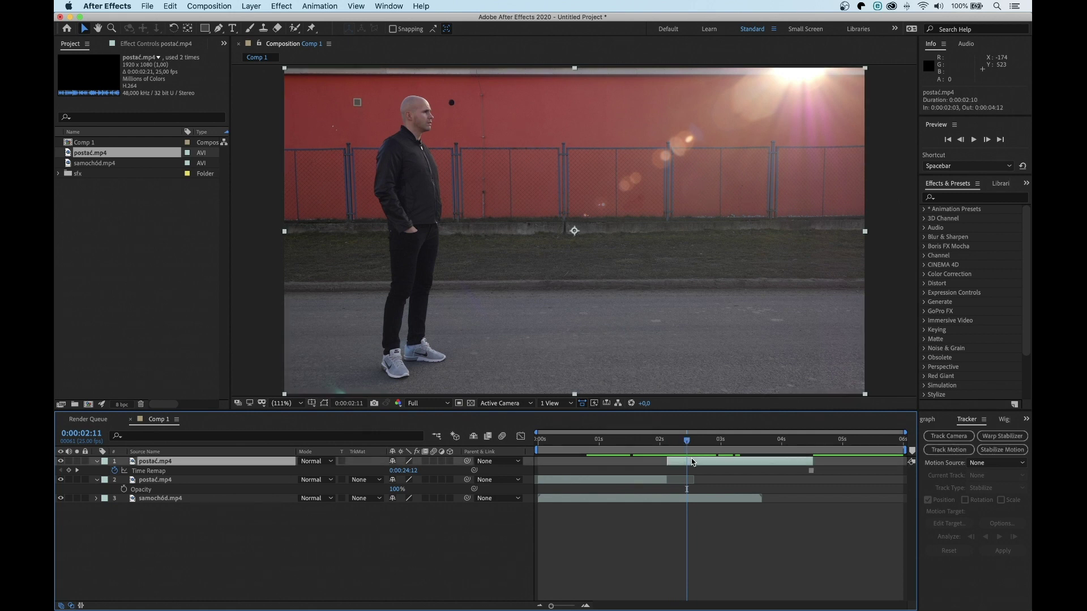
Zoom in on the man and start a Pen mask at his collar, going up the neck.
{"action": "left_click", "coordinate": [220, 28]}
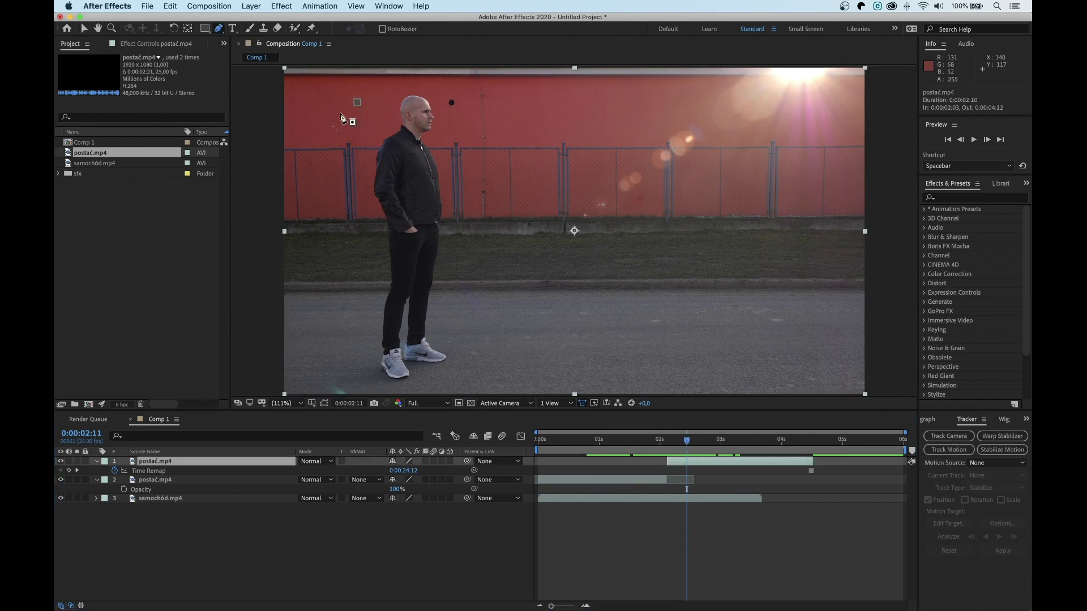
{"action": "key", "text": "period"}
{"action": "key", "text": "period"}
{"action": "scroll", "coordinate": [430, 223], "scroll_direction": "down", "scroll_amount": 2}
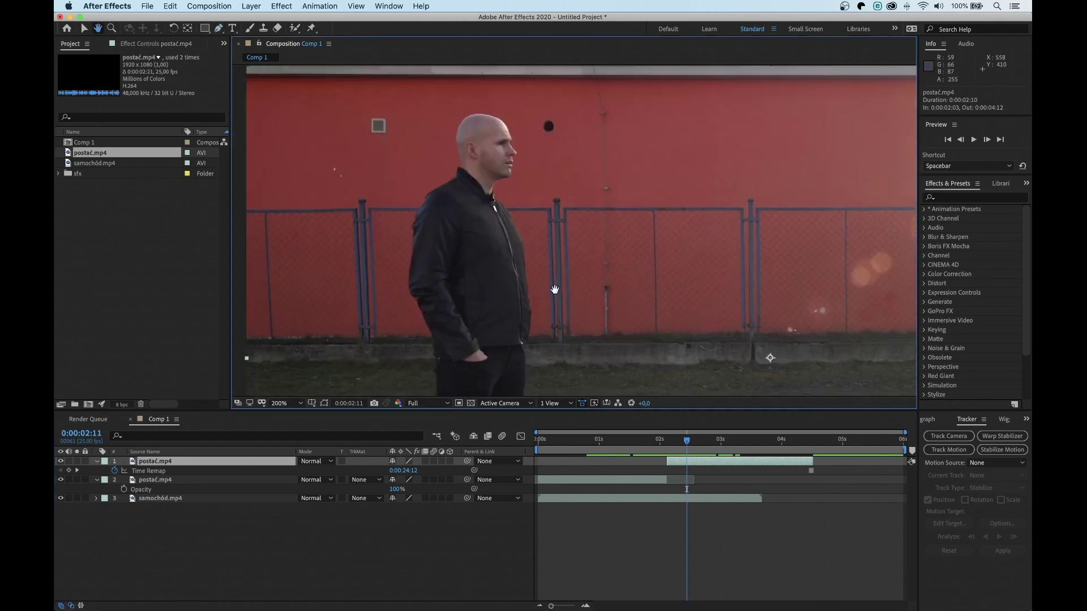
{"action": "scroll", "coordinate": [554, 292], "scroll_direction": "up", "scroll_amount": 2}
{"action": "scroll", "coordinate": [601, 331], "scroll_direction": "up", "scroll_amount": 1}
{"action": "scroll", "coordinate": [546, 274], "scroll_direction": "up", "scroll_amount": 1}
{"action": "mouse_move", "coordinate": [429, 230]}
{"action": "left_mouse_down"}
{"action": "mouse_move", "coordinate": [412, 202]}
{"action": "mouse_move", "coordinate": [515, 204]}
{"action": "left_mouse_up"}
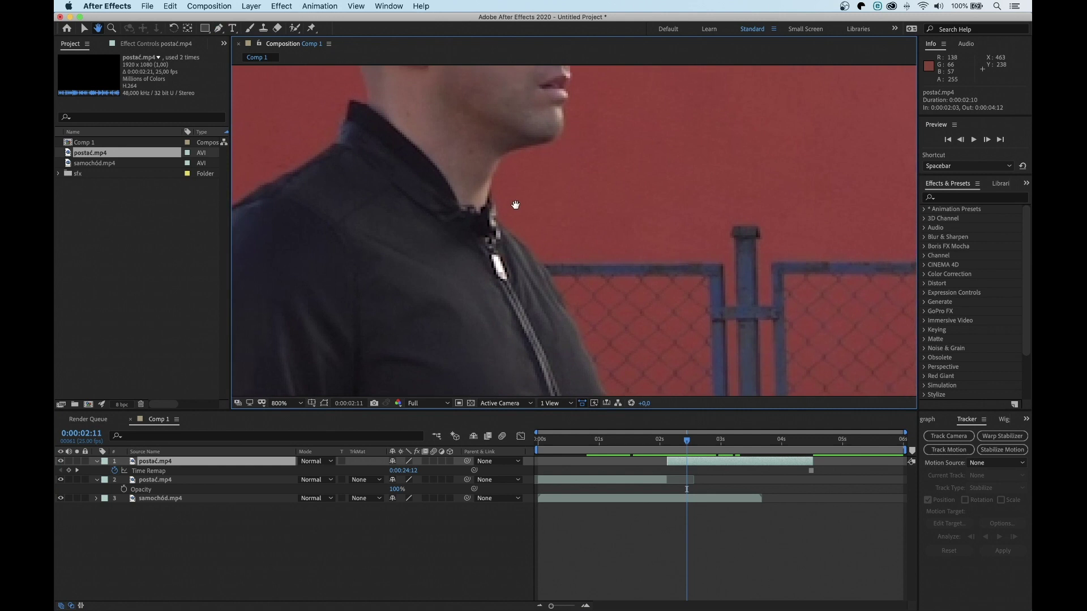
{"action": "left_click", "coordinate": [575, 321]}
{"action": "left_click", "coordinate": [559, 291]}
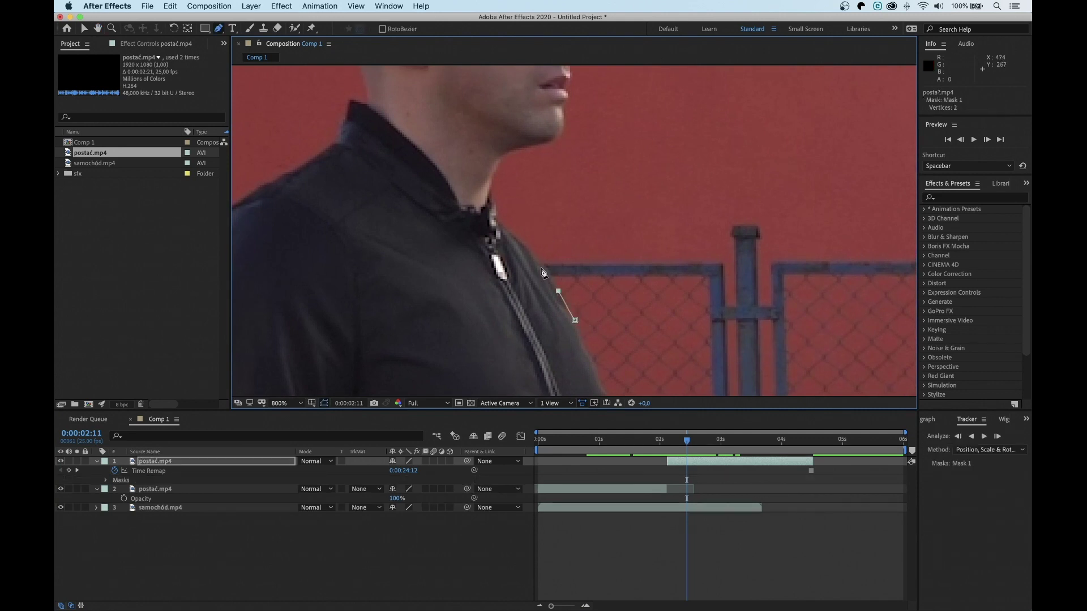
{"action": "left_click", "coordinate": [497, 199]}
Continue the mask outline around the chin and down the jacket edge.
{"action": "left_click", "coordinate": [500, 161]}
{"action": "left_click", "coordinate": [531, 143]}
{"action": "left_click", "coordinate": [552, 136]}
{"action": "left_click", "coordinate": [564, 127]}
{"action": "left_click_drag", "start_coordinate": [583, 151], "coordinate": [588, 334]}
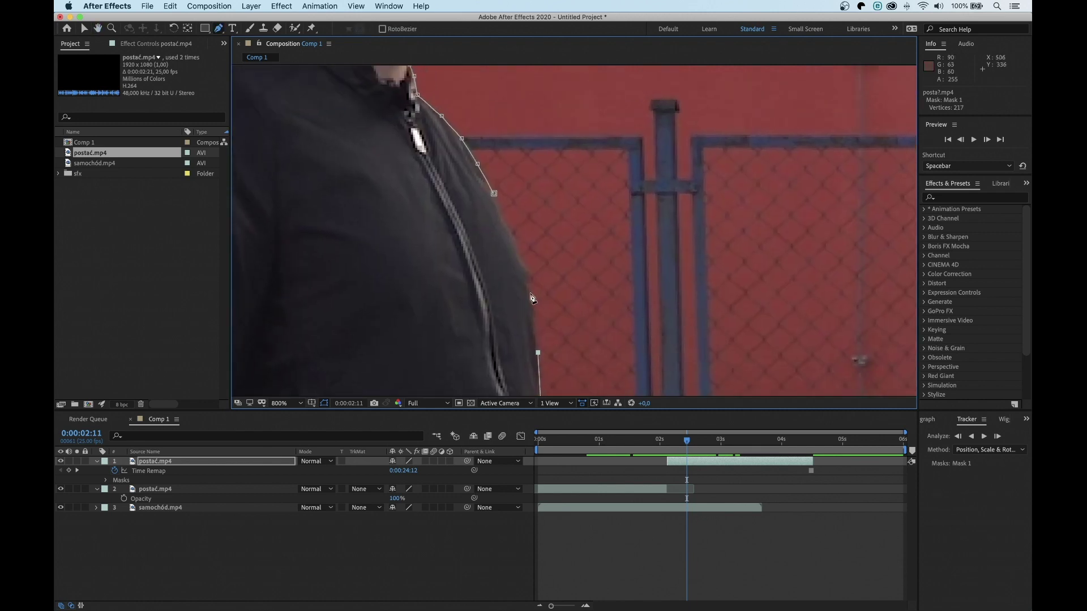
{"action": "left_click", "coordinate": [529, 293]}
{"action": "left_click", "coordinate": [514, 240]}
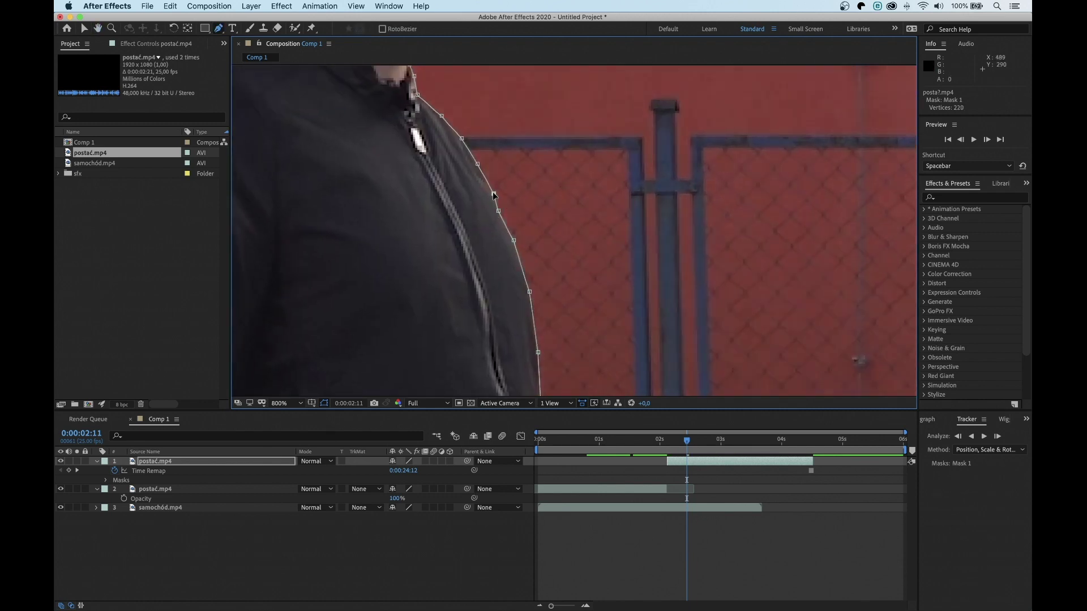
Fit the whole frame in the viewer and return to before the car passes.
{"action": "left_click", "coordinate": [297, 403]}
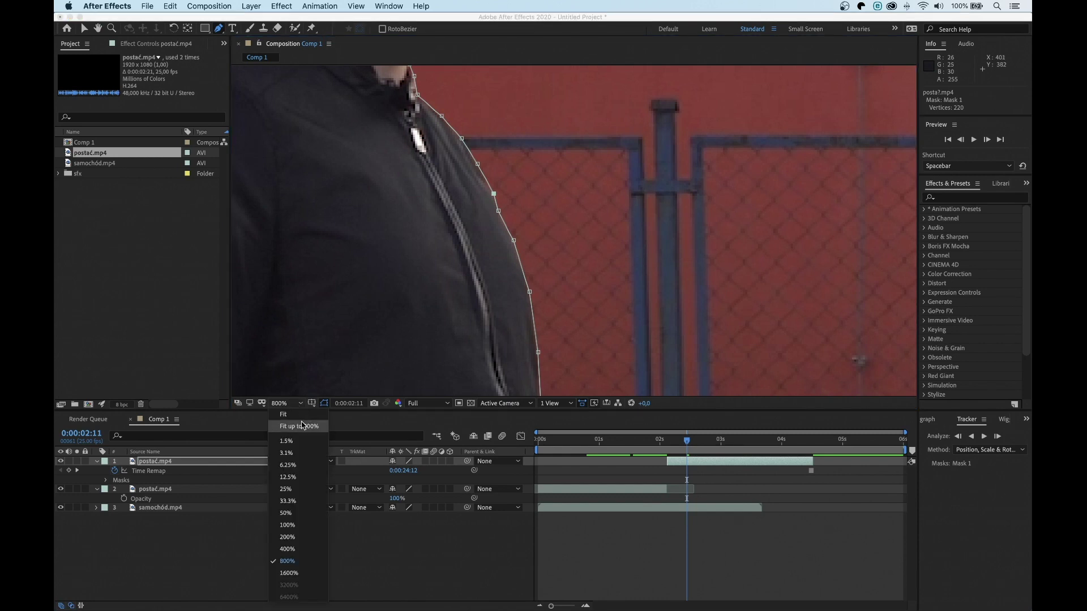
{"action": "left_click", "coordinate": [300, 426]}
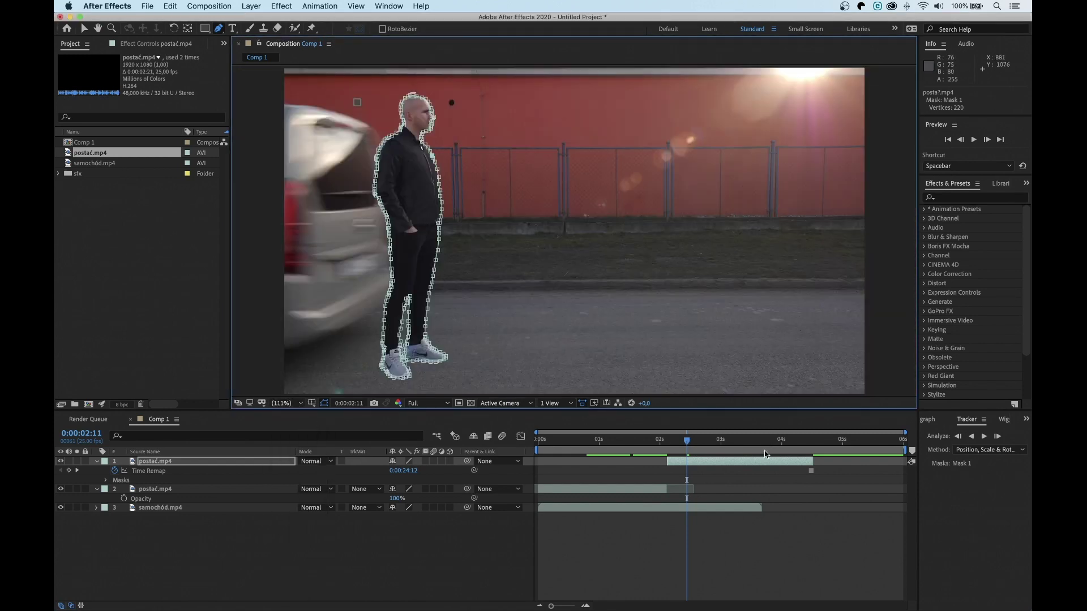
{"action": "left_click_drag", "start_coordinate": [687, 446], "coordinate": [536, 451]}
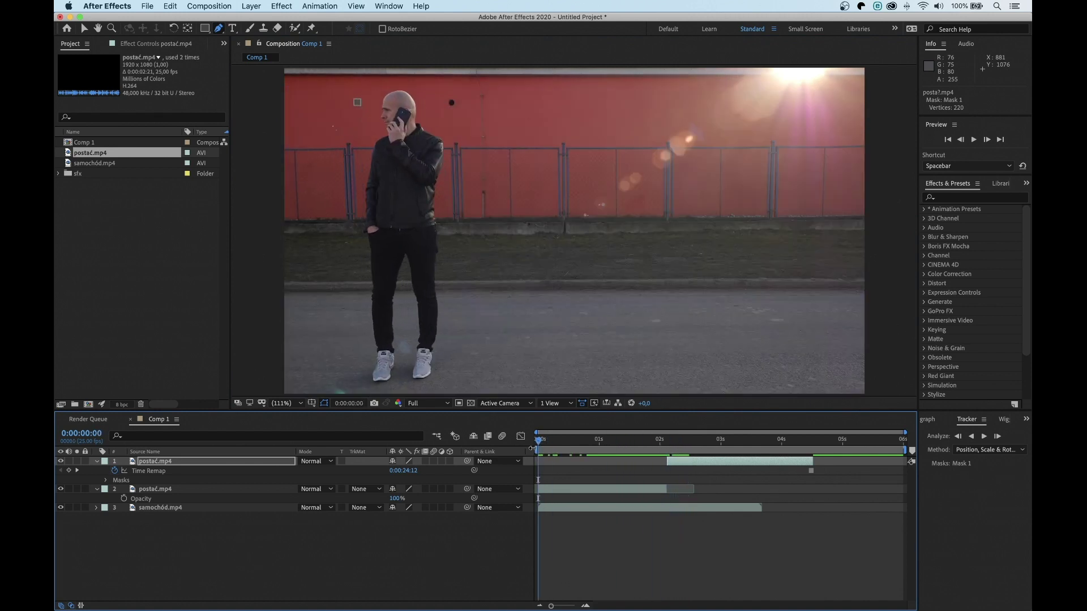
Draw a rectangular mask over the frame's left part on the second postać.mp4 layer.
{"action": "left_click", "coordinate": [156, 490]}
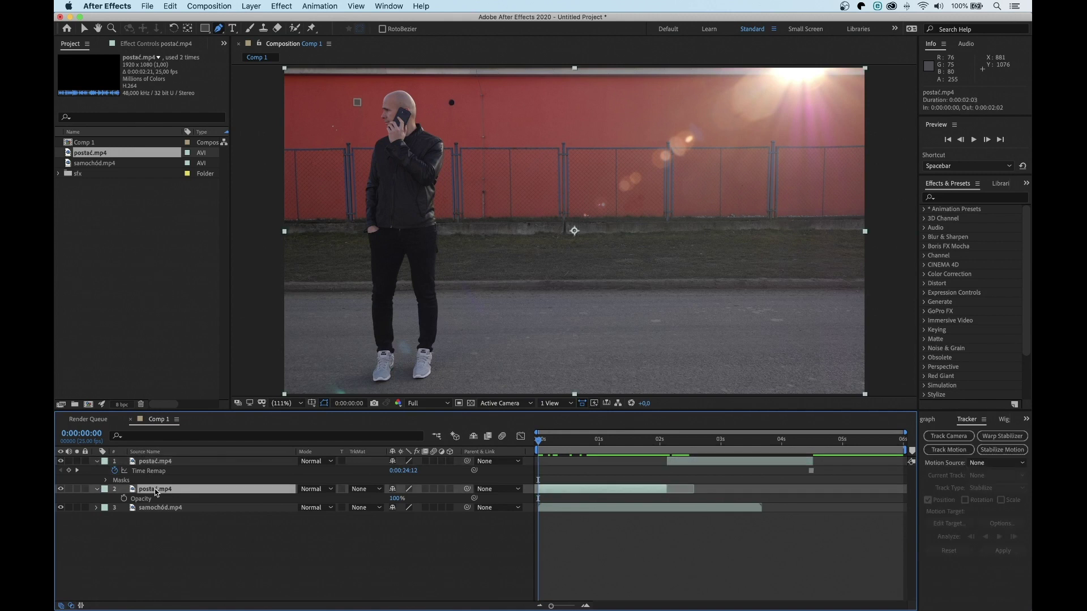
{"action": "key", "text": "comma"}
{"action": "key", "text": "comma"}
{"action": "key", "text": "comma"}
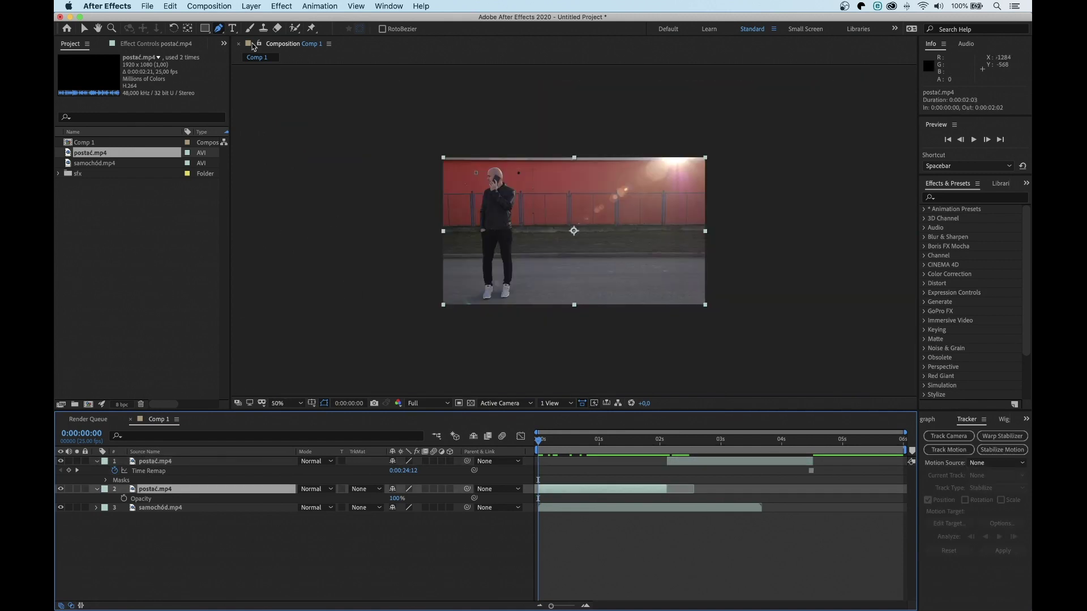
{"action": "left_click", "coordinate": [201, 28]}
{"action": "left_click_drag", "start_coordinate": [383, 138], "coordinate": [526, 304]}
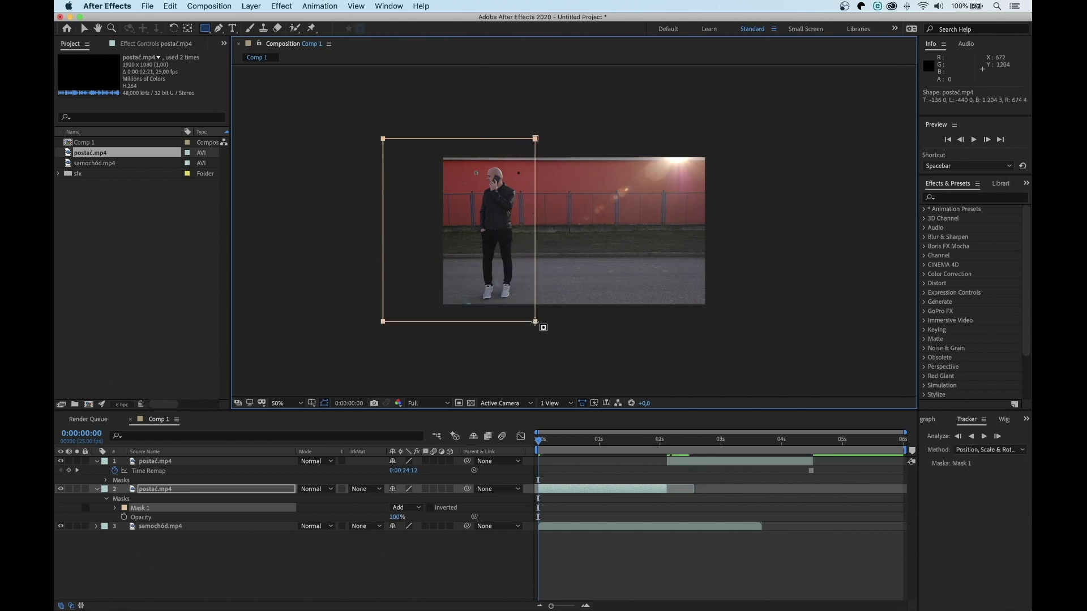
{"action": "key", "text": "period"}
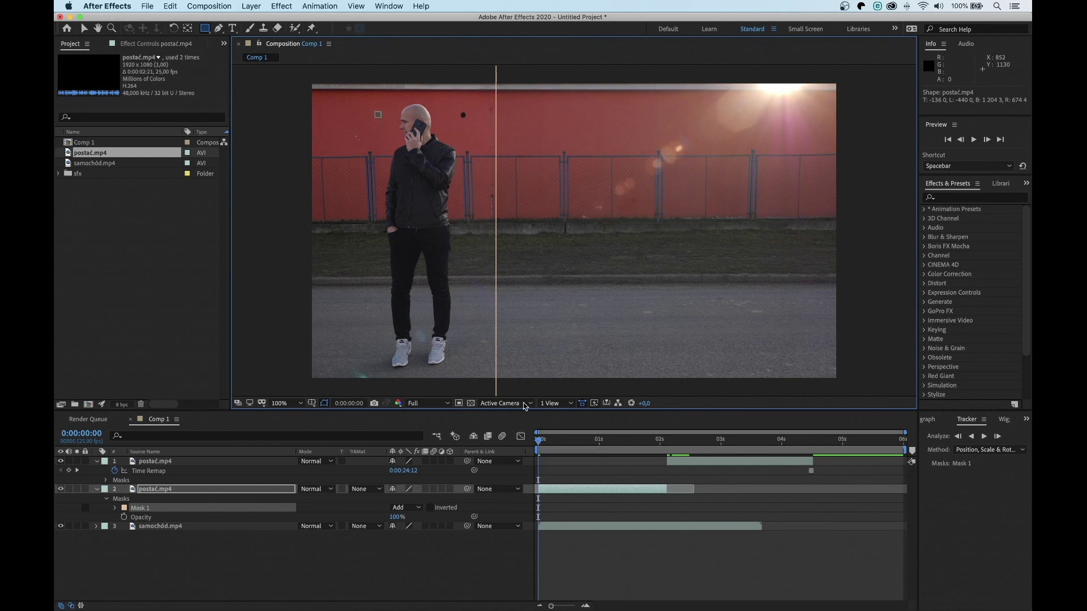
Reshape the mask's right edge to curve along the man's head, shoulder, side and legs.
{"action": "left_click", "coordinate": [220, 29]}
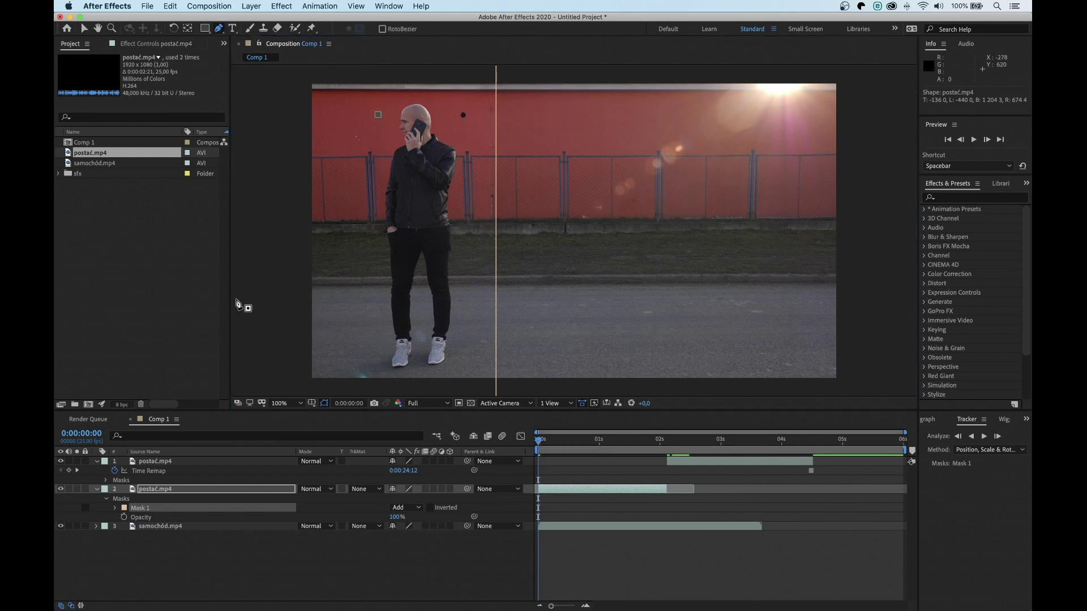
{"action": "left_click", "coordinate": [157, 489]}
{"action": "left_click", "coordinate": [496, 96]}
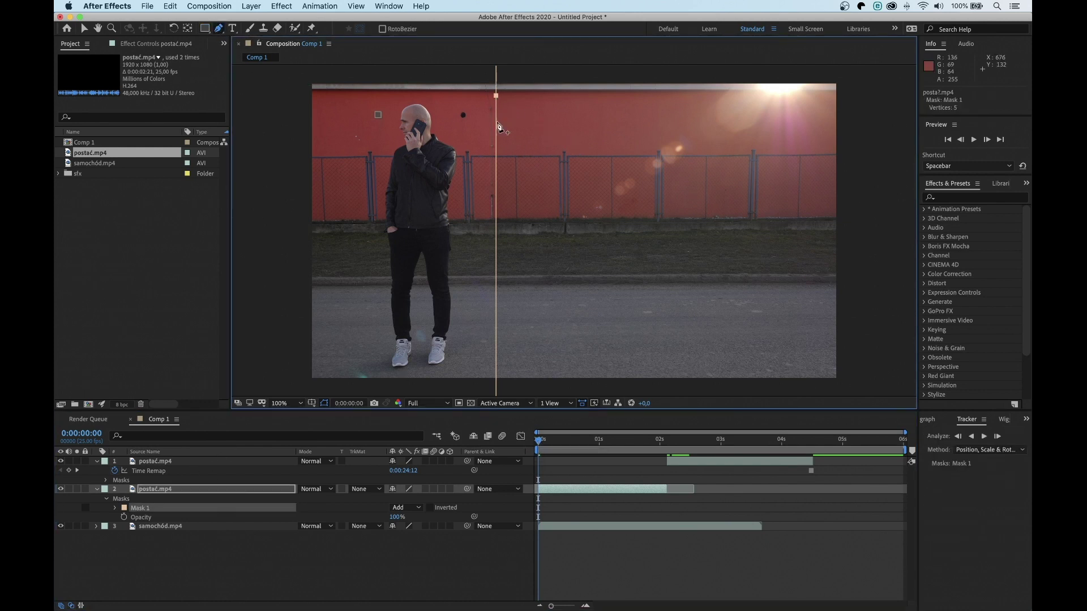
{"action": "left_click_drag", "start_coordinate": [495, 136], "coordinate": [476, 141]}
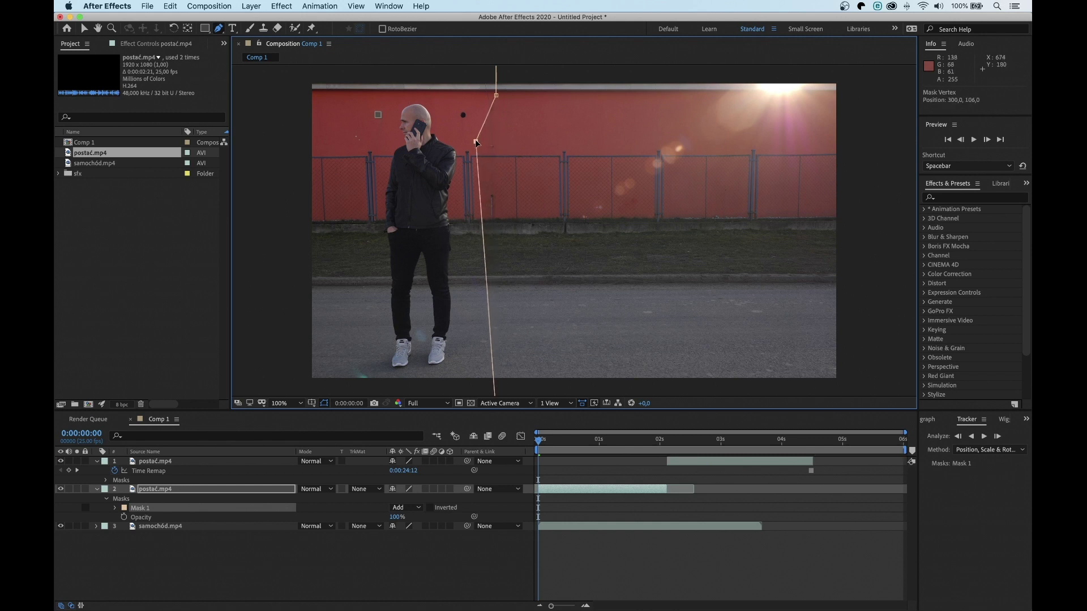
{"action": "left_click_drag", "start_coordinate": [496, 95], "coordinate": [468, 100]}
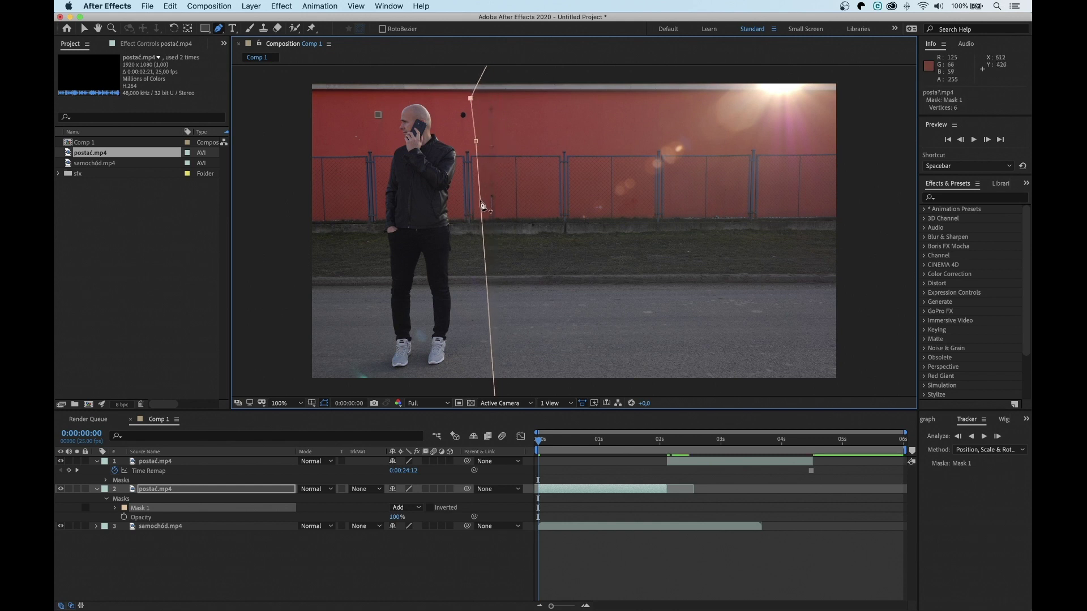
{"action": "left_click_drag", "start_coordinate": [480, 205], "coordinate": [475, 214]}
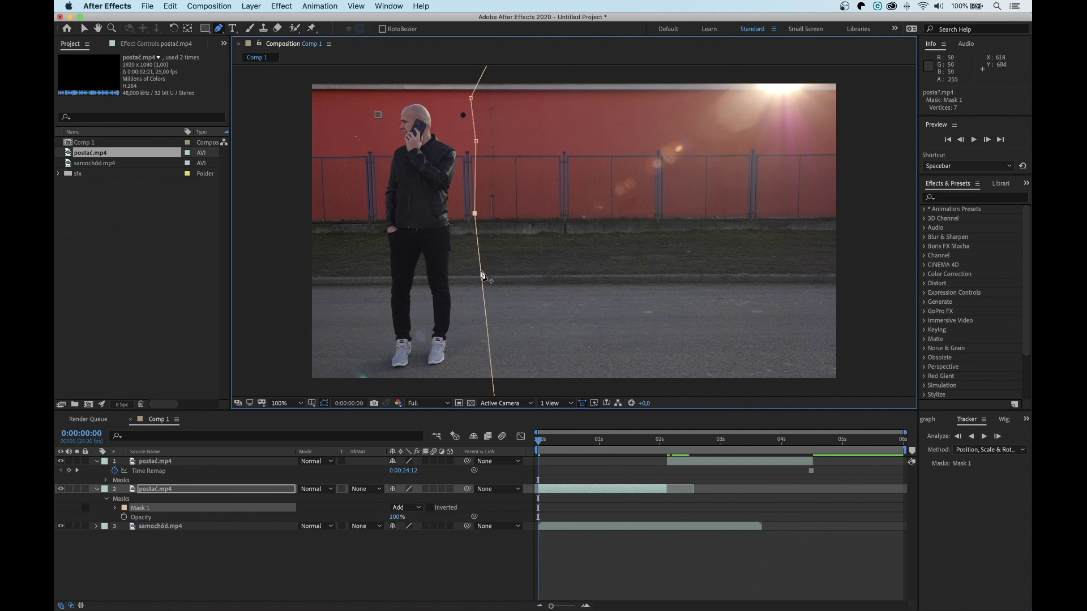
{"action": "left_click_drag", "start_coordinate": [482, 276], "coordinate": [470, 290]}
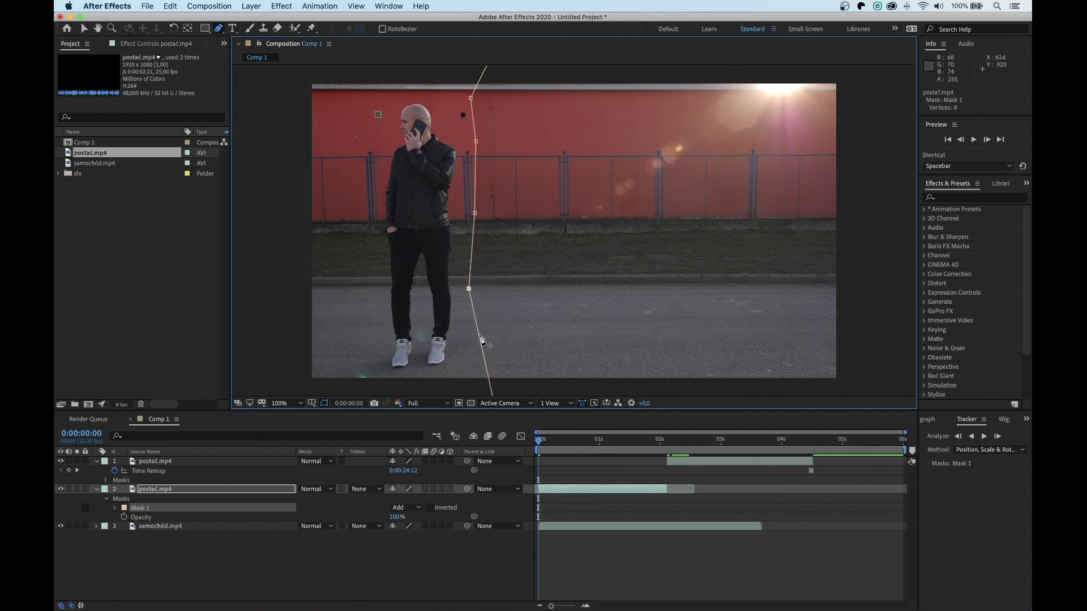
{"action": "left_click_drag", "start_coordinate": [479, 337], "coordinate": [461, 350]}
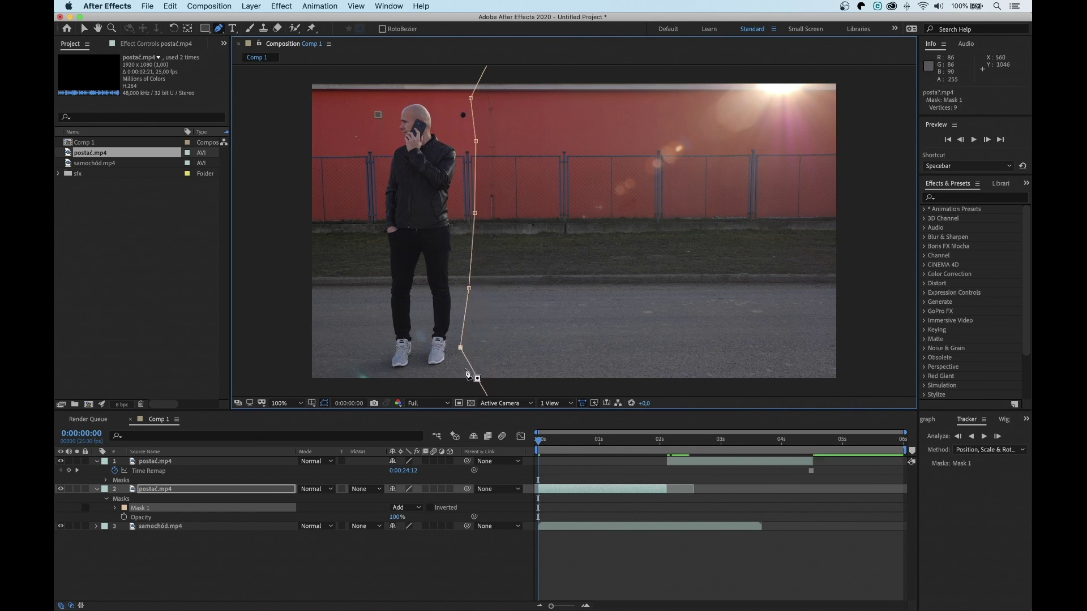
{"action": "left_click_drag", "start_coordinate": [486, 395], "coordinate": [524, 389]}
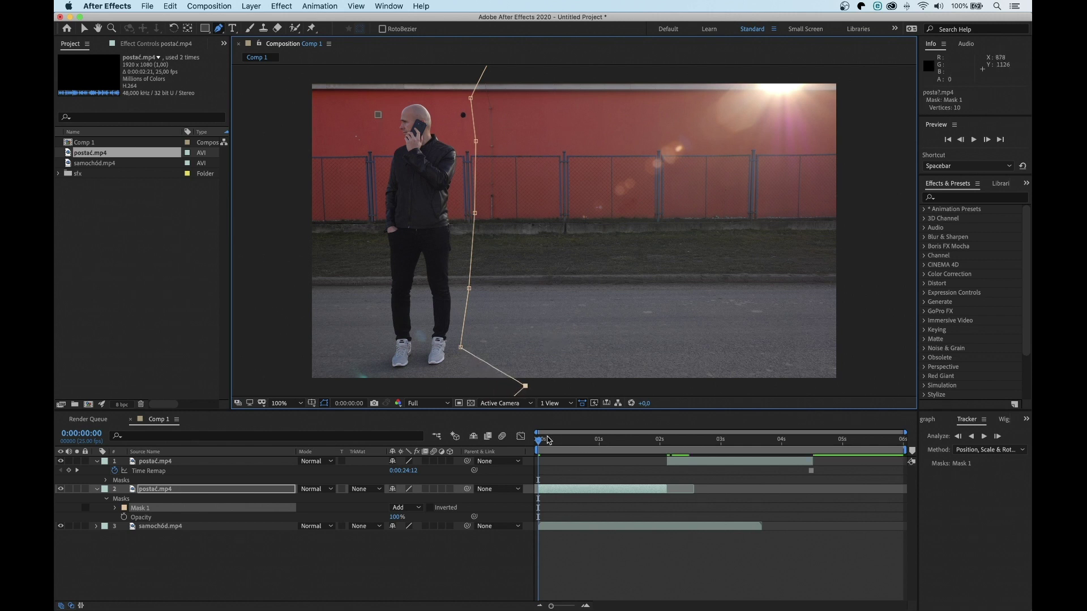
Keyframe Mask 1's path at 0s and set Mask Feather to 60 pixels.
{"action": "left_click", "coordinate": [115, 508]}
{"action": "left_click", "coordinate": [133, 517]}
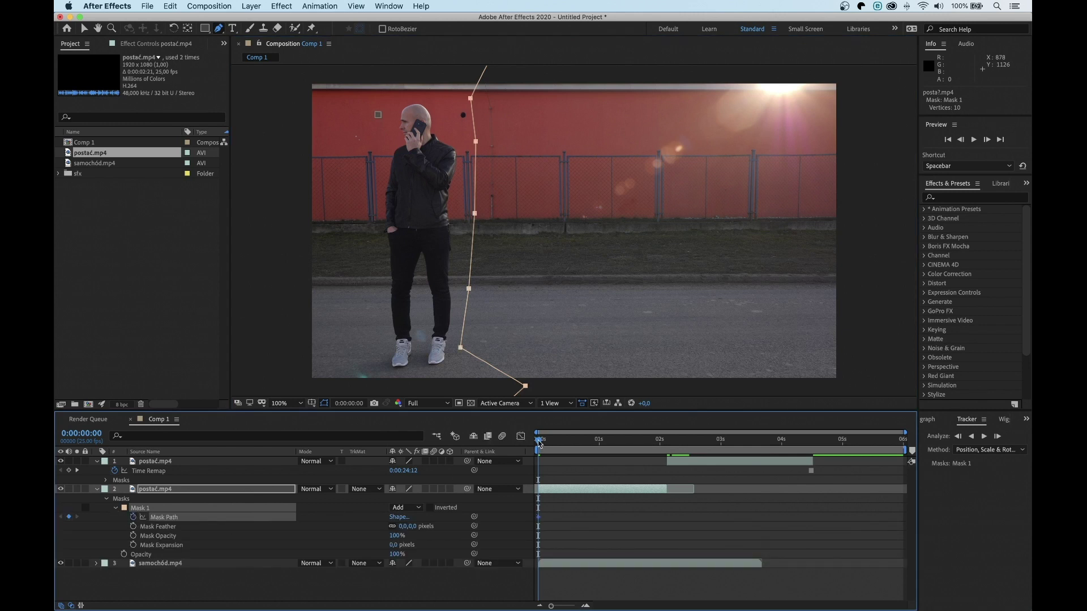
{"action": "left_click_drag", "start_coordinate": [539, 442], "coordinate": [555, 443]}
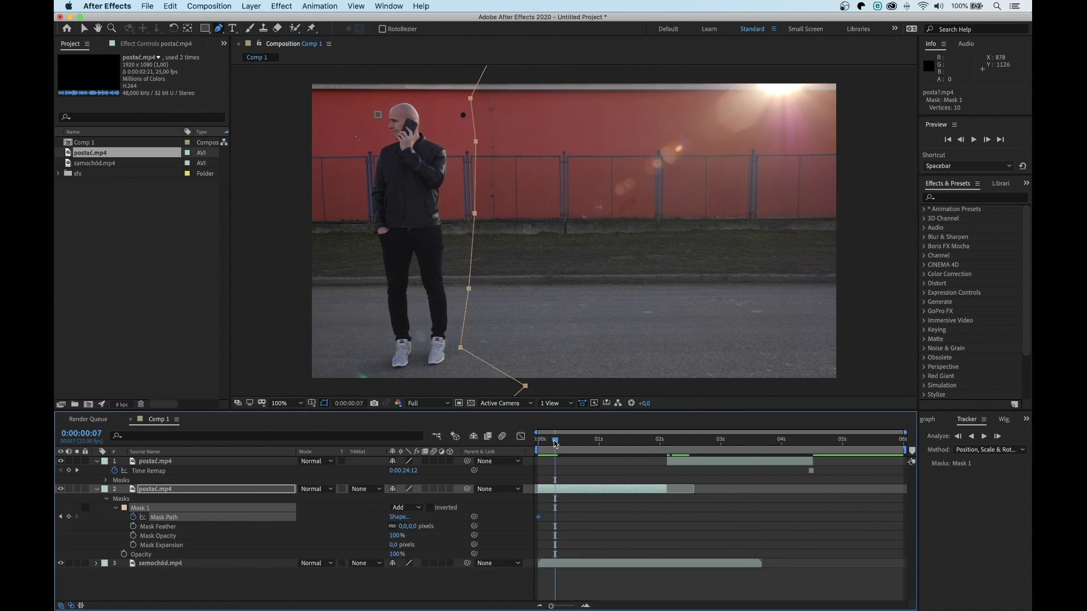
{"action": "left_click", "coordinate": [404, 527]}
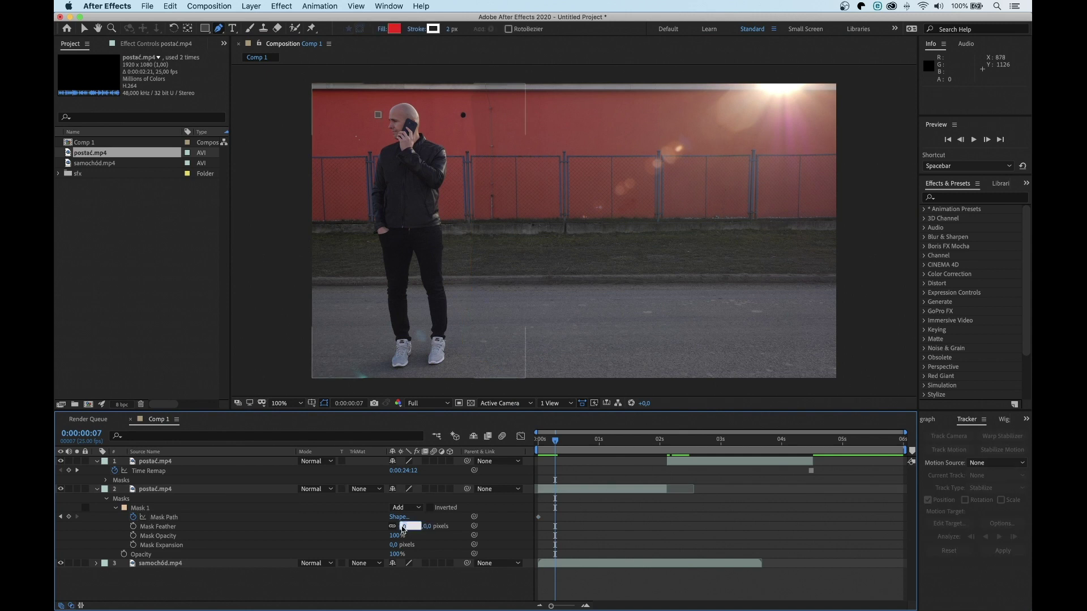
{"action": "type", "text": "60"}
{"action": "key", "text": "Return"}
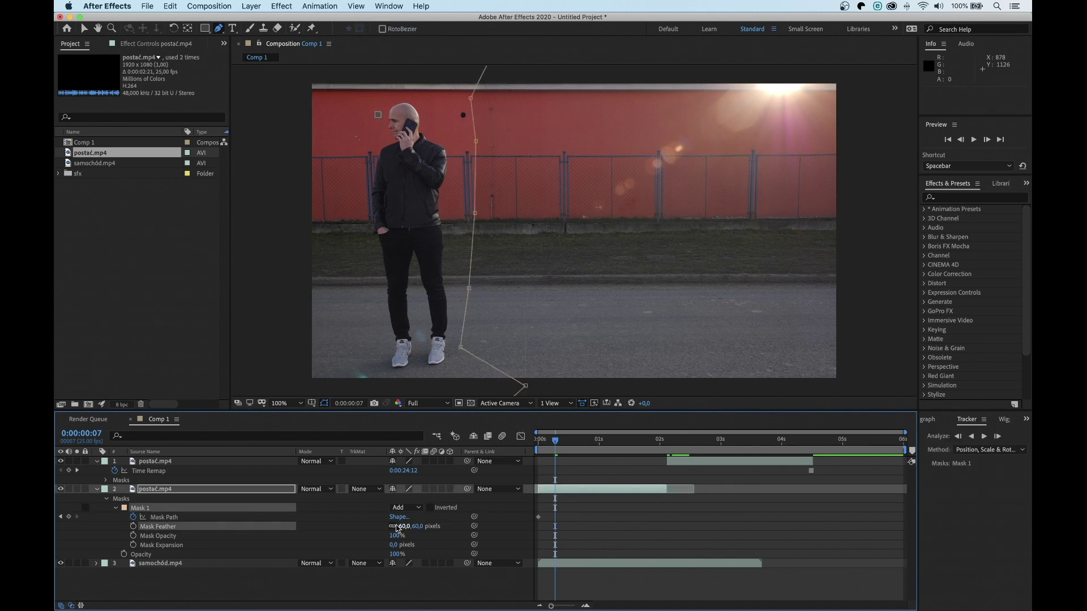
{"action": "left_click", "coordinate": [140, 509]}
Adjust mask points at 0:00:00:19, 0:00:01:07 and 0:00:01:21 to follow the man's feet, arm and waist.
{"action": "left_click_drag", "start_coordinate": [555, 443], "coordinate": [583, 444]}
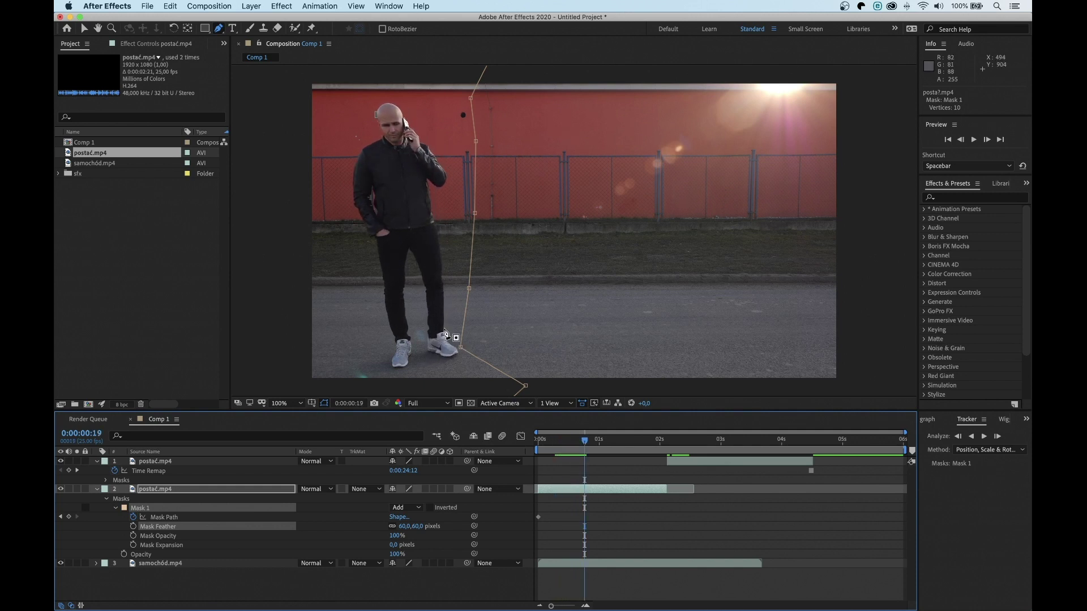
{"action": "left_click", "coordinate": [461, 352]}
{"action": "left_click_drag", "start_coordinate": [461, 349], "coordinate": [484, 341]}
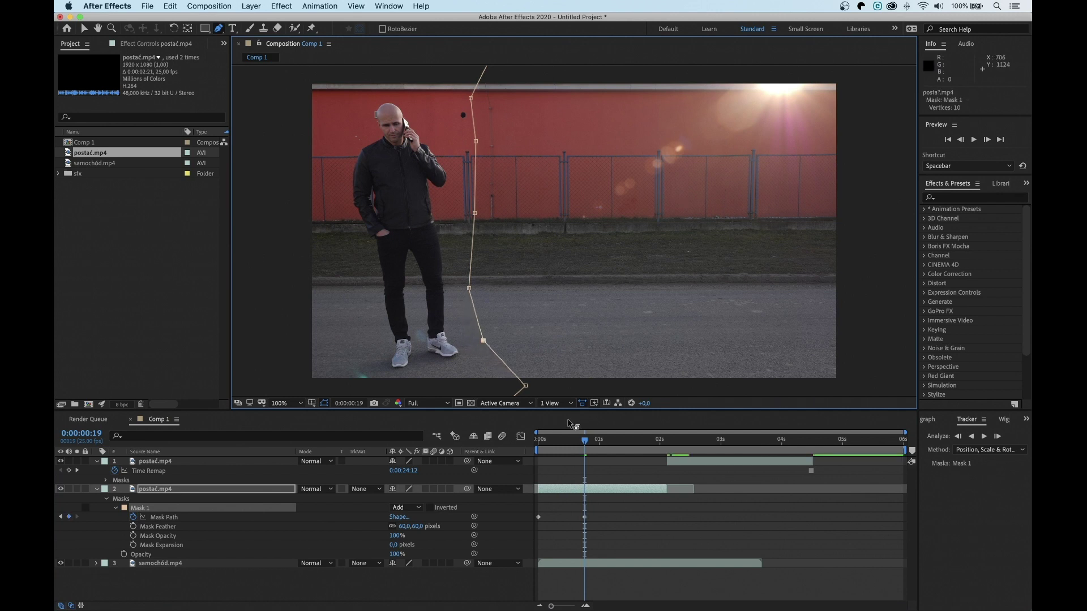
{"action": "left_click_drag", "start_coordinate": [585, 441], "coordinate": [645, 441]}
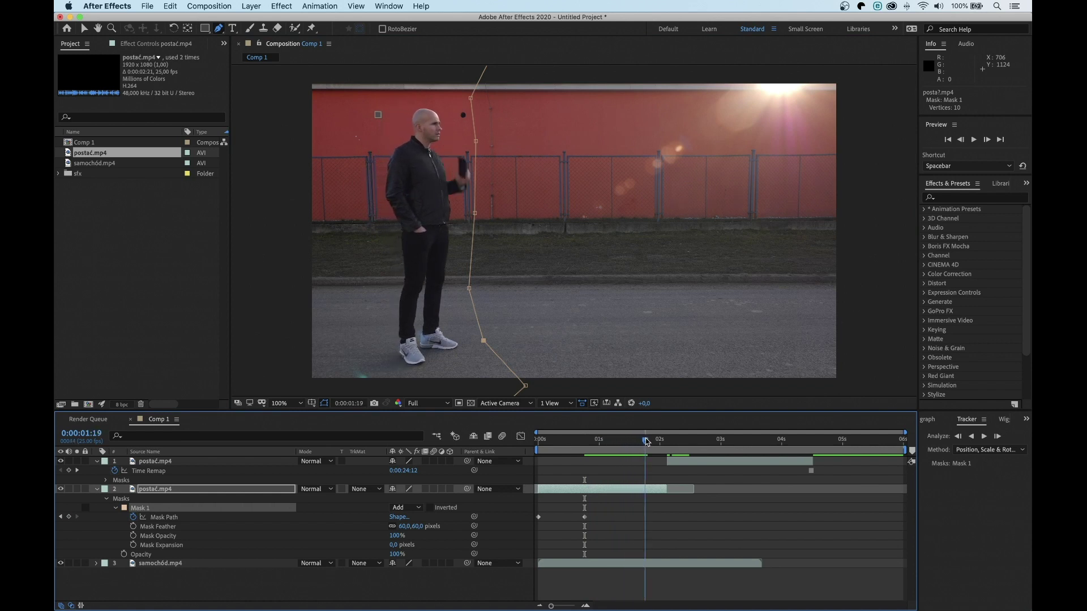
{"action": "left_click_drag", "start_coordinate": [476, 144], "coordinate": [498, 148]}
{"action": "left_click", "coordinate": [650, 447]}
{"action": "left_click_drag", "start_coordinate": [475, 215], "coordinate": [492, 218]}
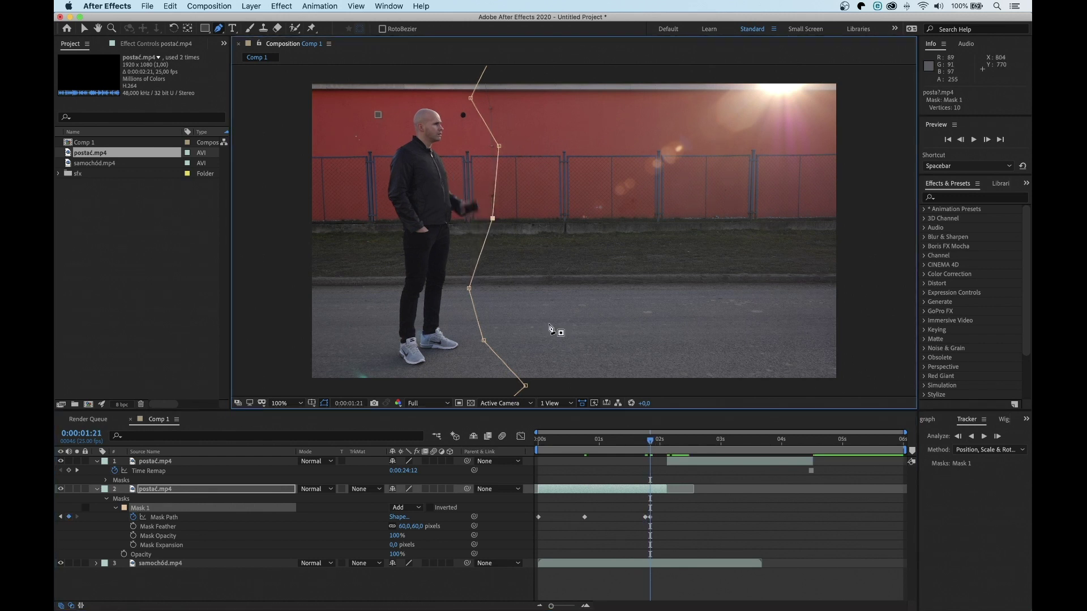
At 0:00:02:02, pull the shoe, knee, waist and shoulder mask points back left.
{"action": "left_click_drag", "start_coordinate": [650, 444], "coordinate": [660, 444]}
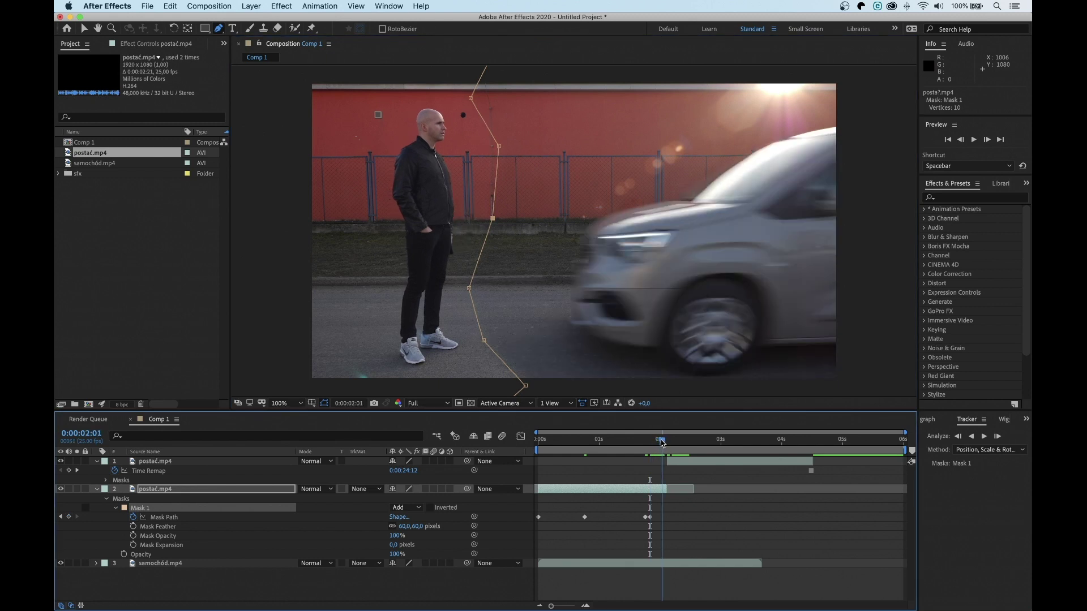
{"action": "left_click_drag", "start_coordinate": [660, 443], "coordinate": [664, 444]}
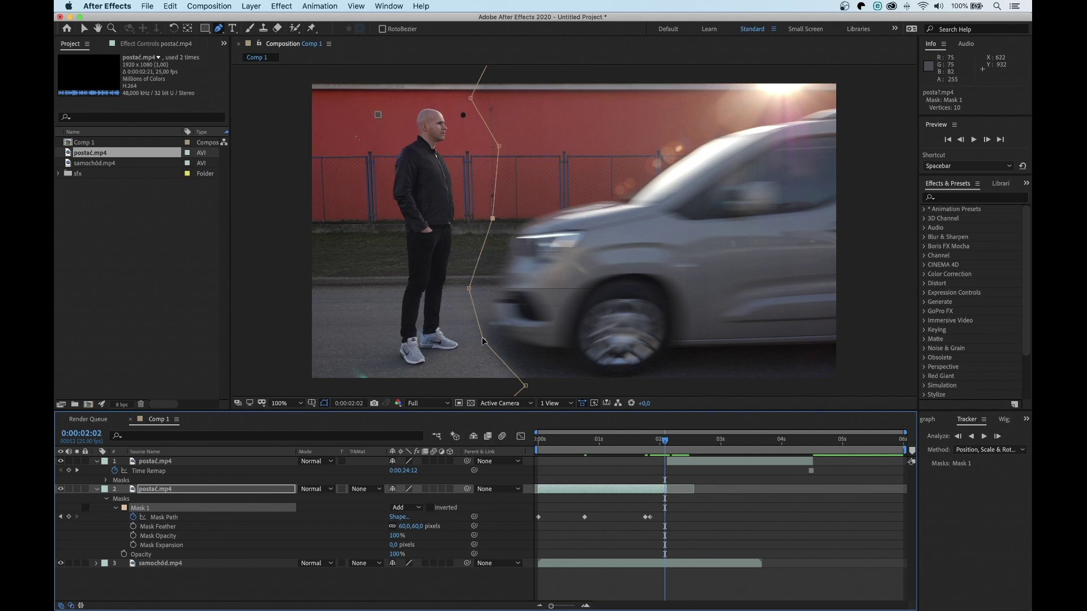
{"action": "left_click_drag", "start_coordinate": [484, 340], "coordinate": [469, 344]}
{"action": "left_click_drag", "start_coordinate": [469, 291], "coordinate": [456, 296]}
{"action": "left_click_drag", "start_coordinate": [491, 219], "coordinate": [471, 218]}
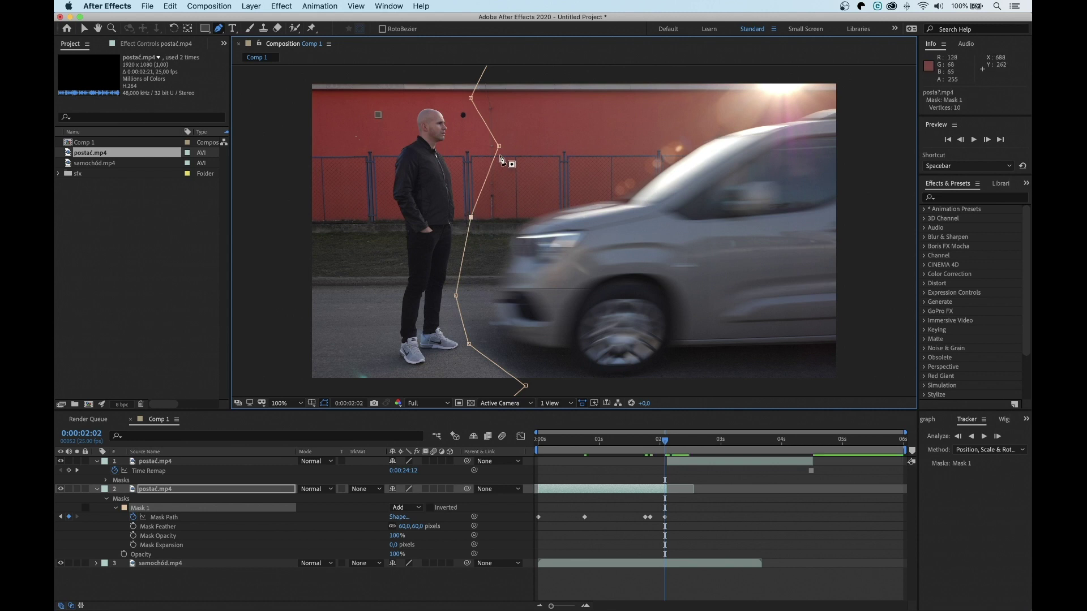
{"action": "left_click_drag", "start_coordinate": [499, 146], "coordinate": [462, 153]}
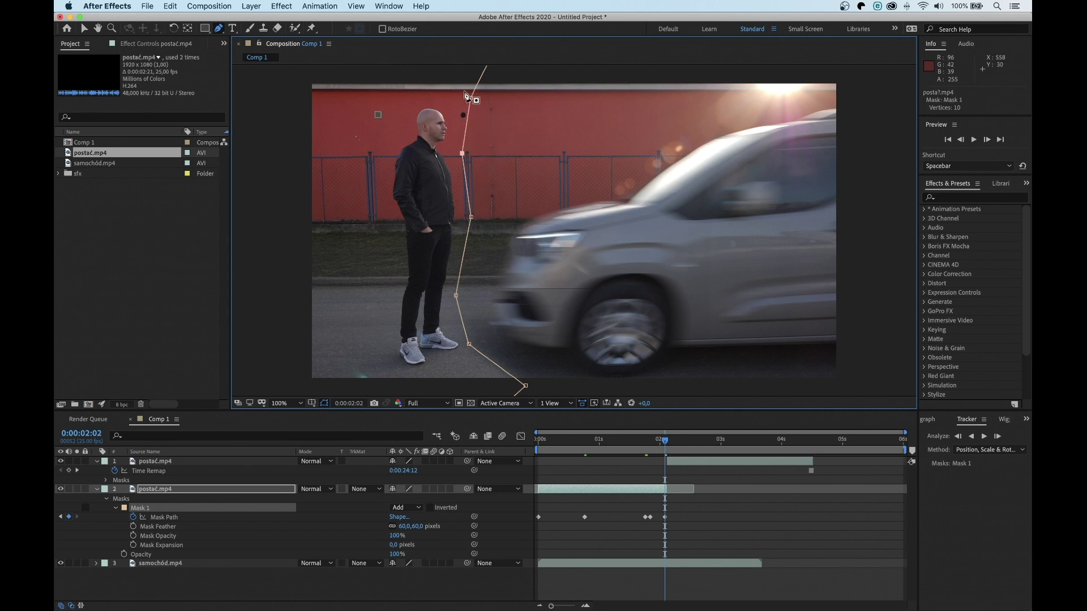
{"action": "left_click_drag", "start_coordinate": [466, 95], "coordinate": [464, 94]}
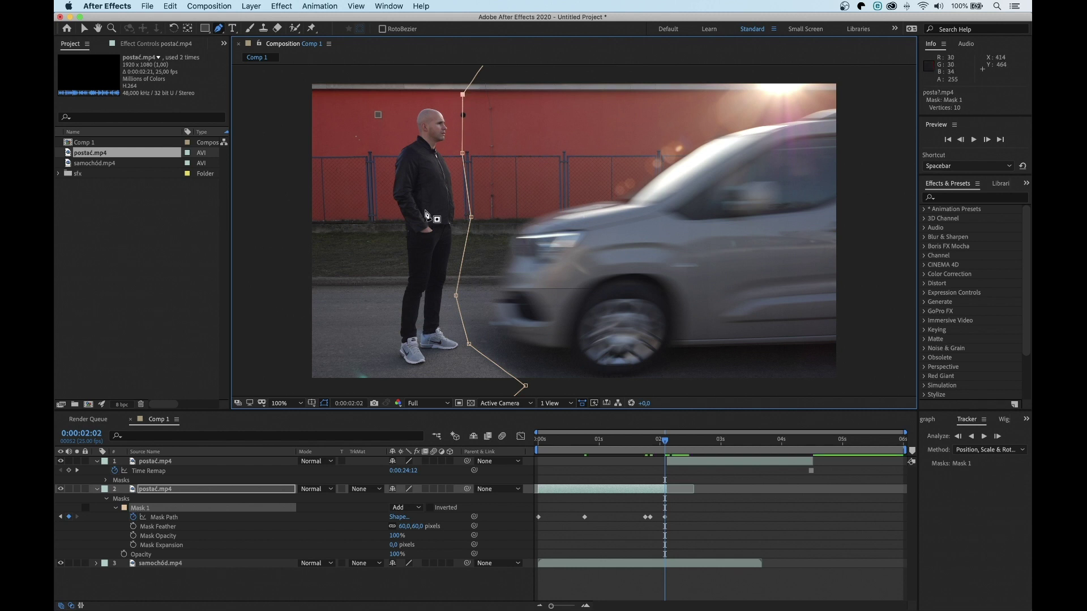
{"action": "left_click", "coordinate": [324, 403]}
{"action": "left_click_drag", "start_coordinate": [667, 444], "coordinate": [658, 441]}
Apply Brightness & Contrast to samochód.mp4 with Brightness set to 10.
{"action": "key", "text": "v"}
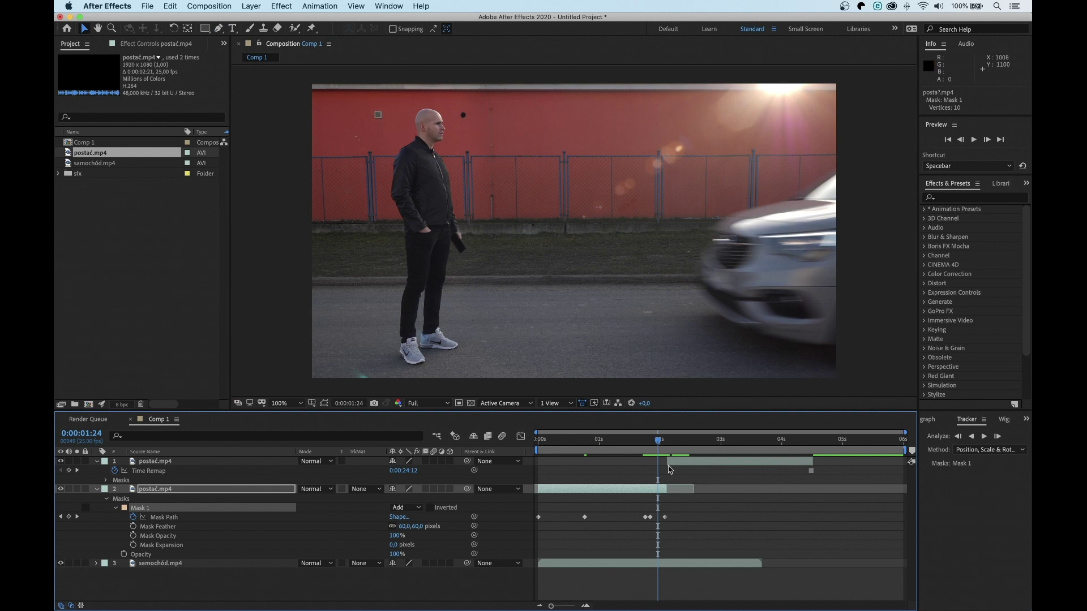
{"action": "left_click_drag", "start_coordinate": [658, 444], "coordinate": [658, 443]}
{"action": "left_click", "coordinate": [955, 199]}
{"action": "type", "text": "bright"}
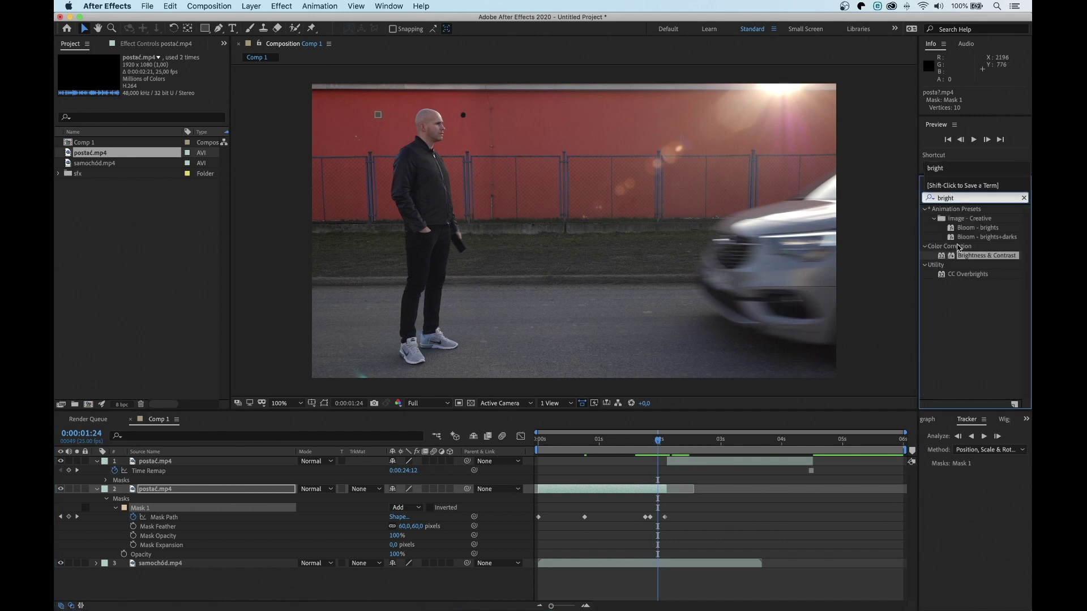
{"action": "left_click_drag", "start_coordinate": [981, 262], "coordinate": [152, 564]}
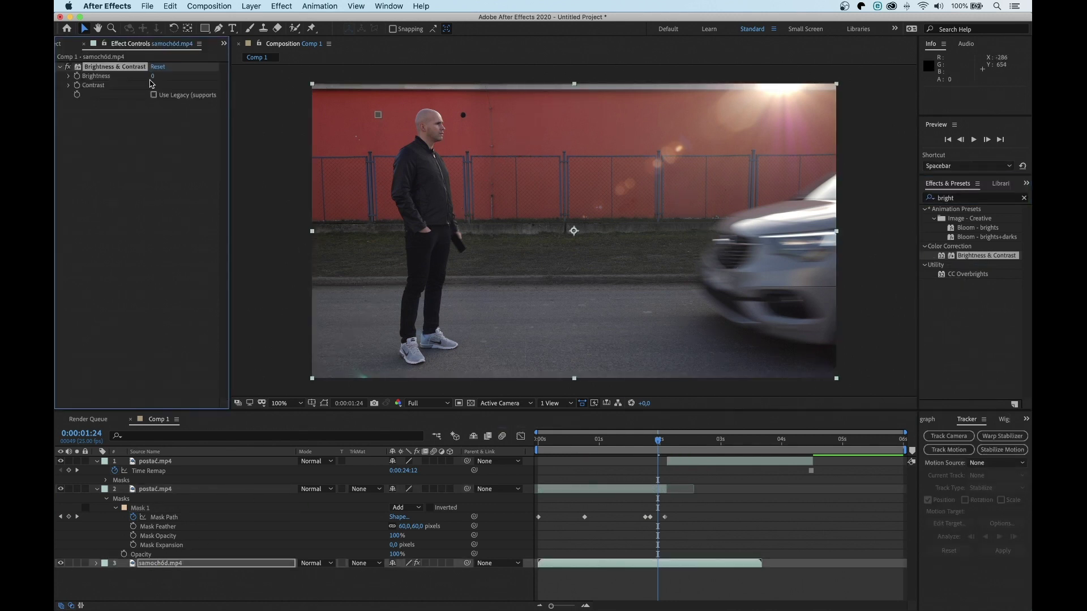
{"action": "left_click", "coordinate": [153, 77]}
{"action": "type", "text": "10"}
{"action": "key", "text": "Return"}
Review the car passing, collapse layer 2, and stop where the car reaches the man.
{"action": "mouse_move", "coordinate": [604, 445]}
{"action": "left_mouse_down"}
{"action": "mouse_move", "coordinate": [678, 437]}
{"action": "mouse_move", "coordinate": [660, 434]}
{"action": "left_mouse_up"}
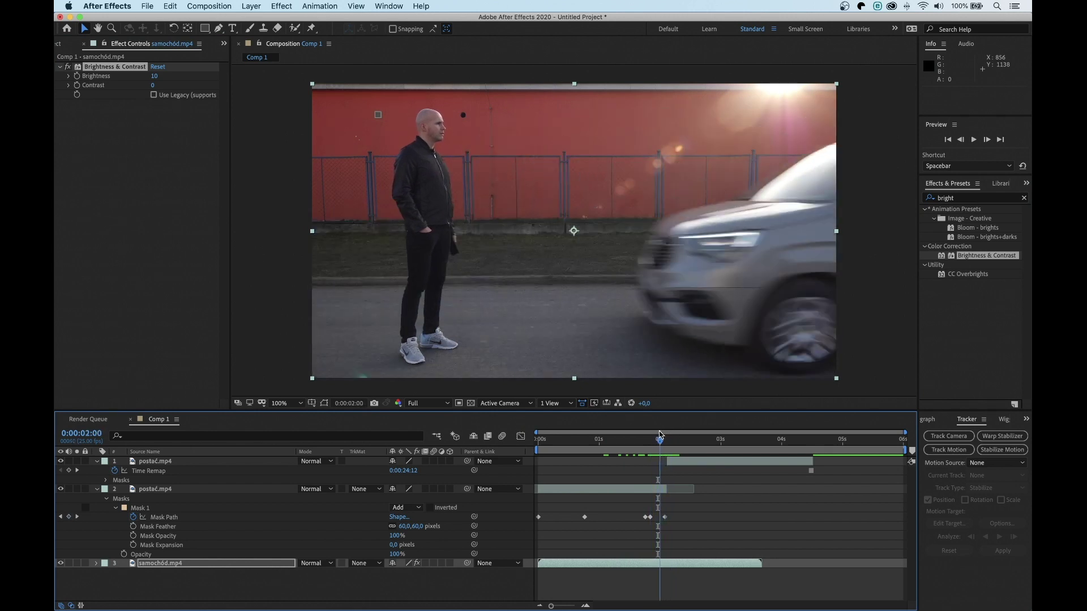
{"action": "left_click", "coordinate": [97, 490]}
{"action": "left_click_drag", "start_coordinate": [661, 442], "coordinate": [668, 441]}
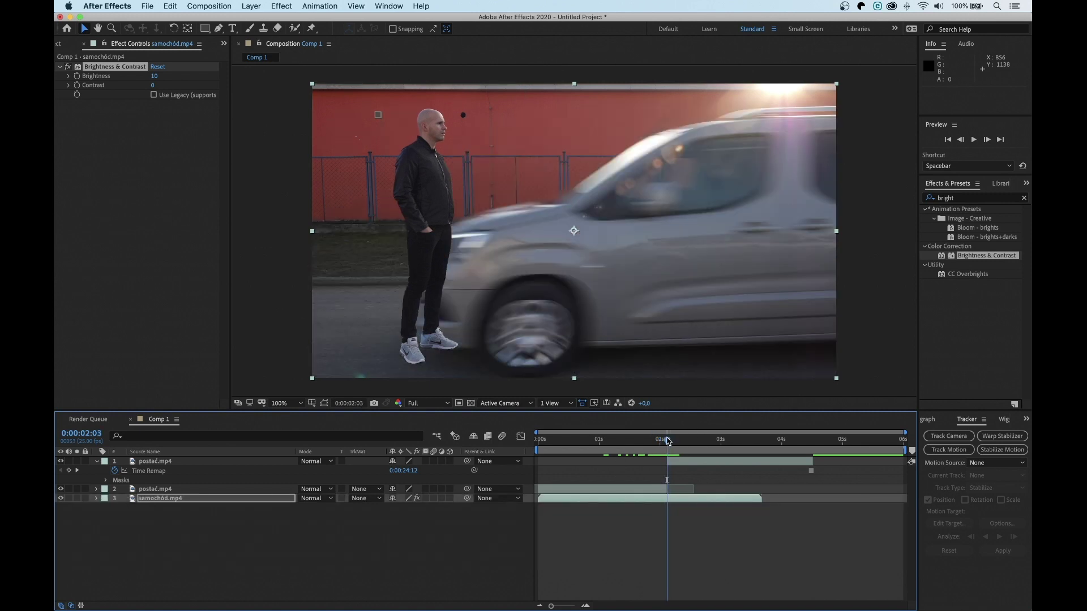
Keyframe layer 1's Position at 0:00:02:03 with X nudged to 915.
{"action": "left_click", "coordinate": [698, 465]}
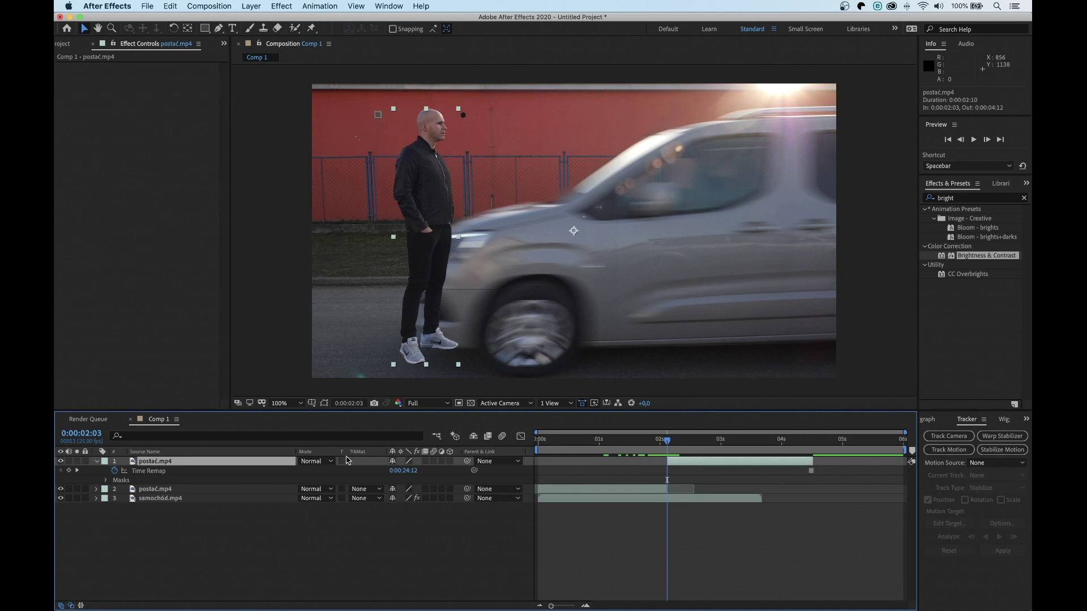
{"action": "key", "text": "p"}
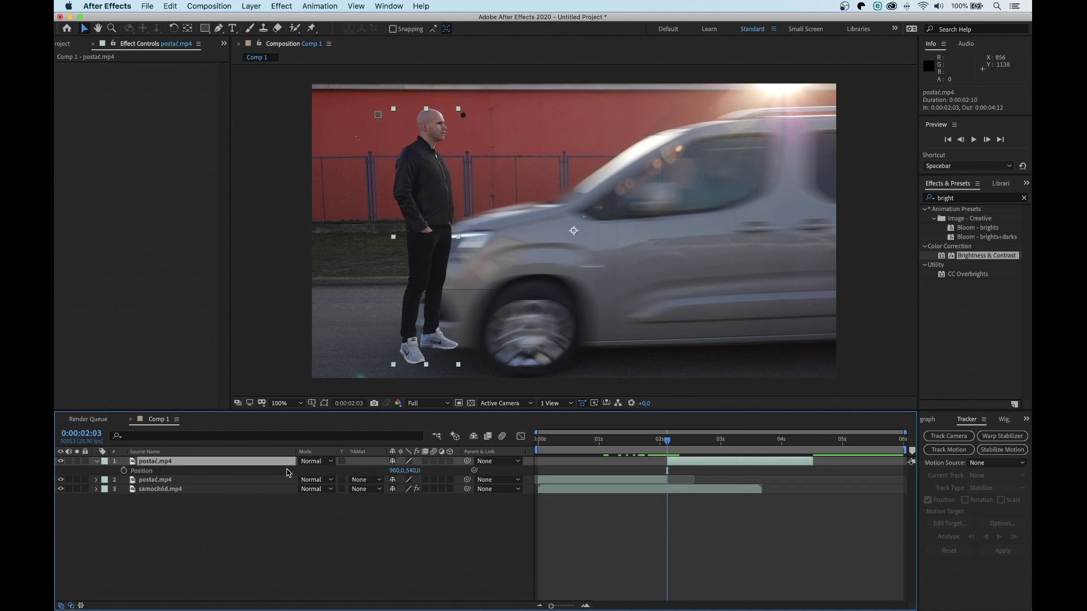
{"action": "left_click", "coordinate": [124, 471]}
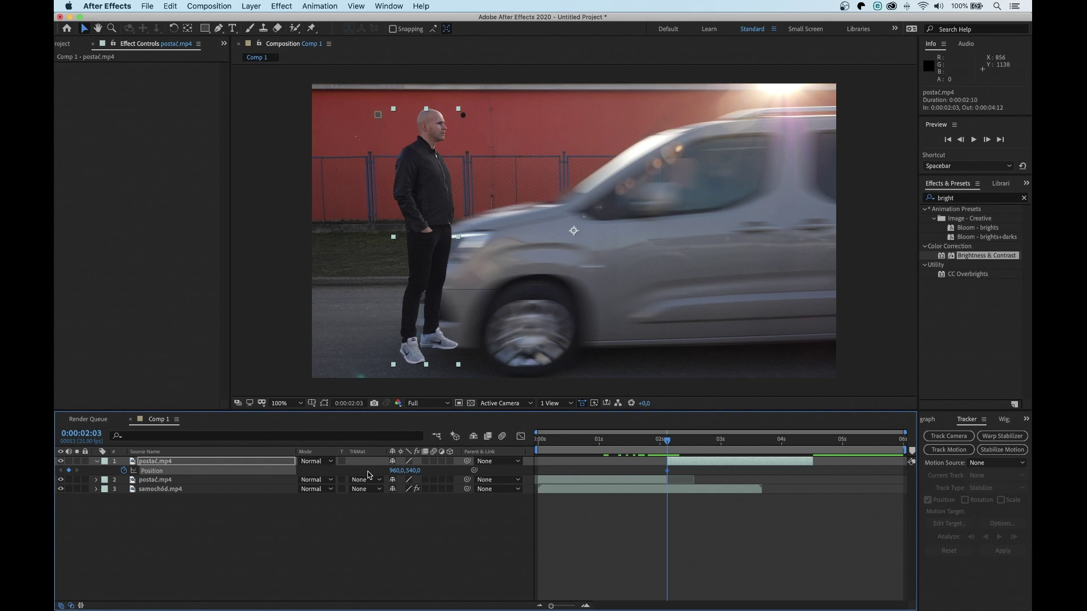
{"action": "mouse_move", "coordinate": [394, 471]}
{"action": "left_mouse_down"}
{"action": "mouse_move", "coordinate": [358, 466]}
{"action": "mouse_move", "coordinate": [395, 471]}
{"action": "left_mouse_up"}
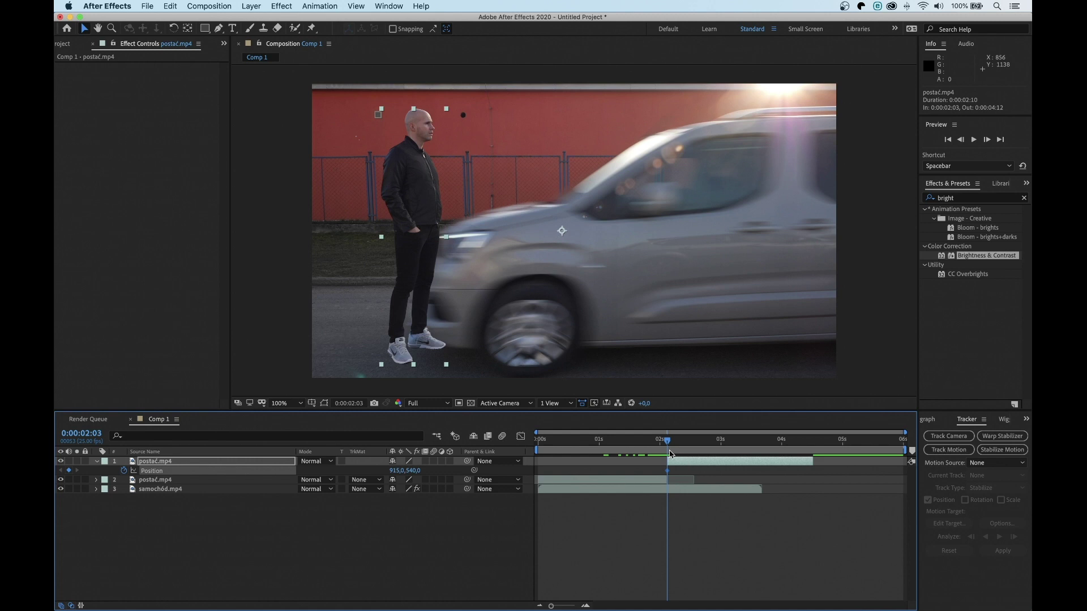
Set Position X to 631 at 0:00:02:04 and 407 at 0:00:02:05.
{"action": "left_click_drag", "start_coordinate": [670, 444], "coordinate": [673, 445]}
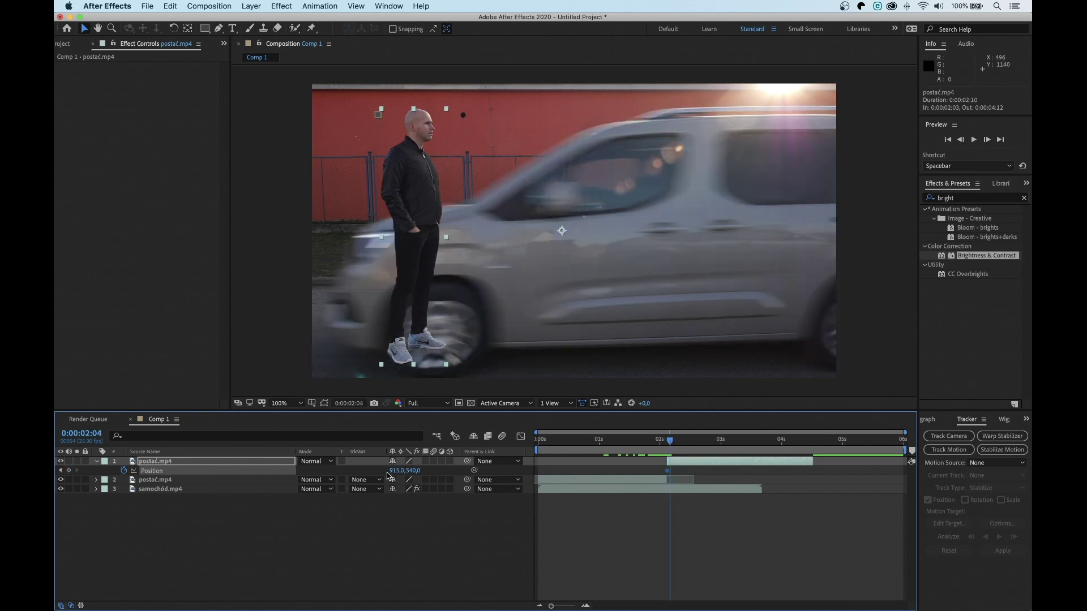
{"action": "left_click_drag", "start_coordinate": [397, 473], "coordinate": [250, 480]}
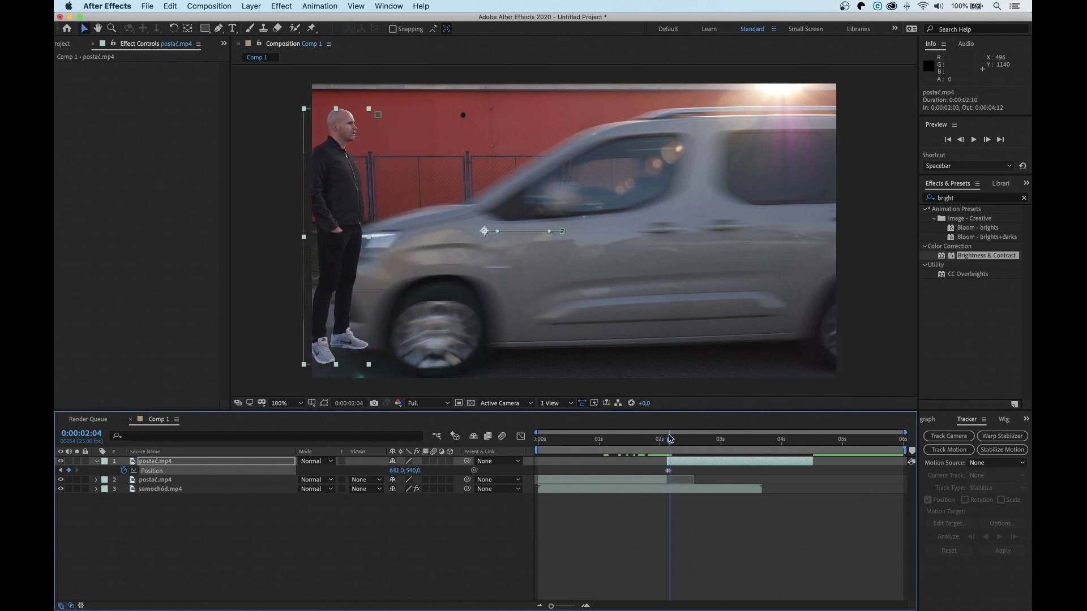
{"action": "scroll", "coordinate": [669, 441], "scroll_direction": "up", "scroll_amount": 5}
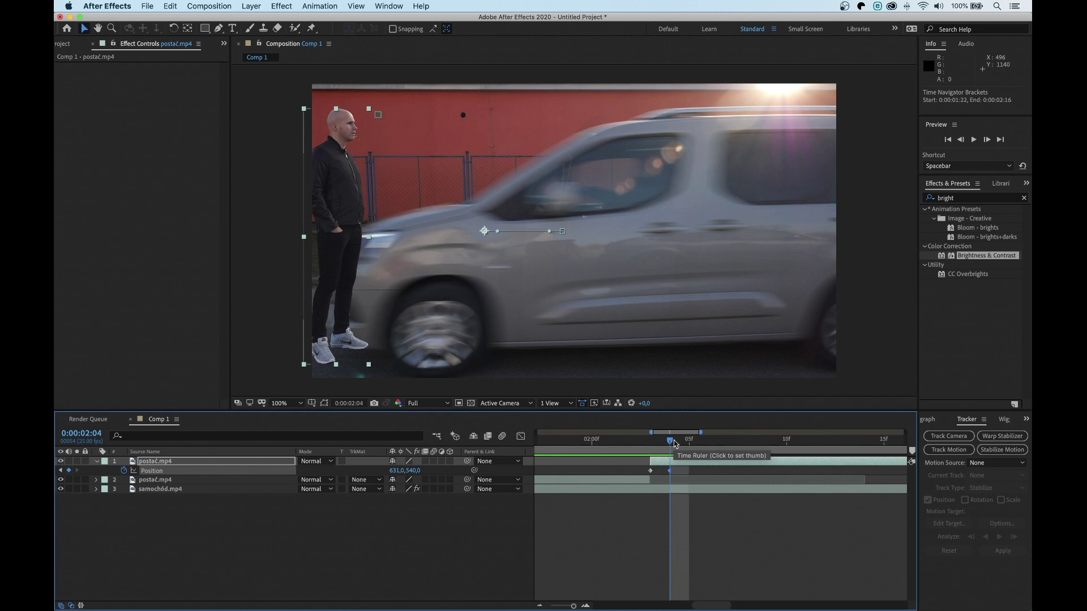
{"action": "key", "text": "Page_Down"}
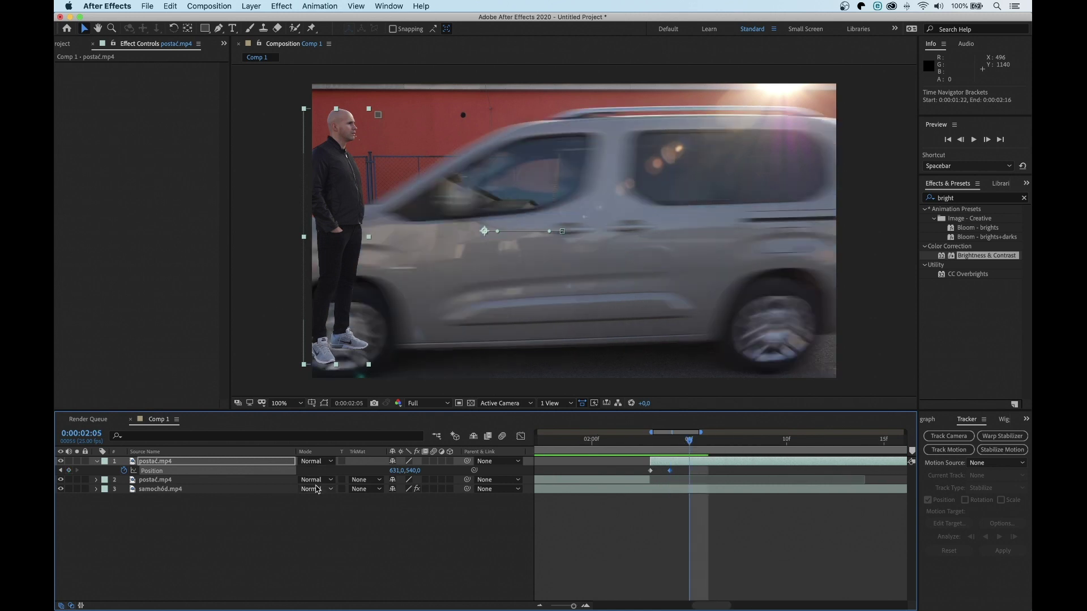
{"action": "left_click_drag", "start_coordinate": [393, 471], "coordinate": [279, 480]}
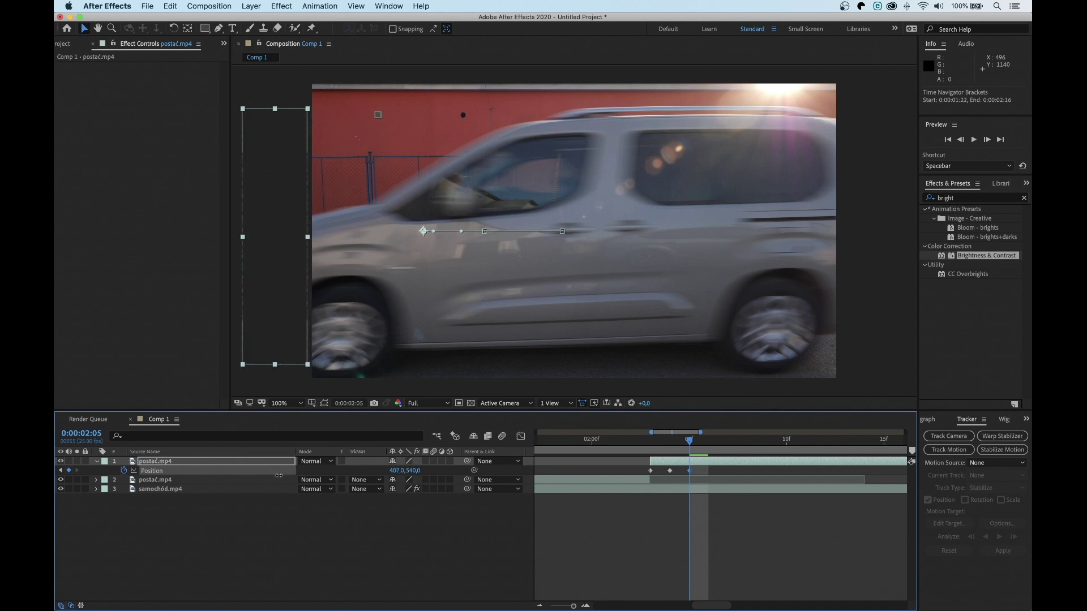
{"action": "left_click_drag", "start_coordinate": [690, 443], "coordinate": [648, 443]}
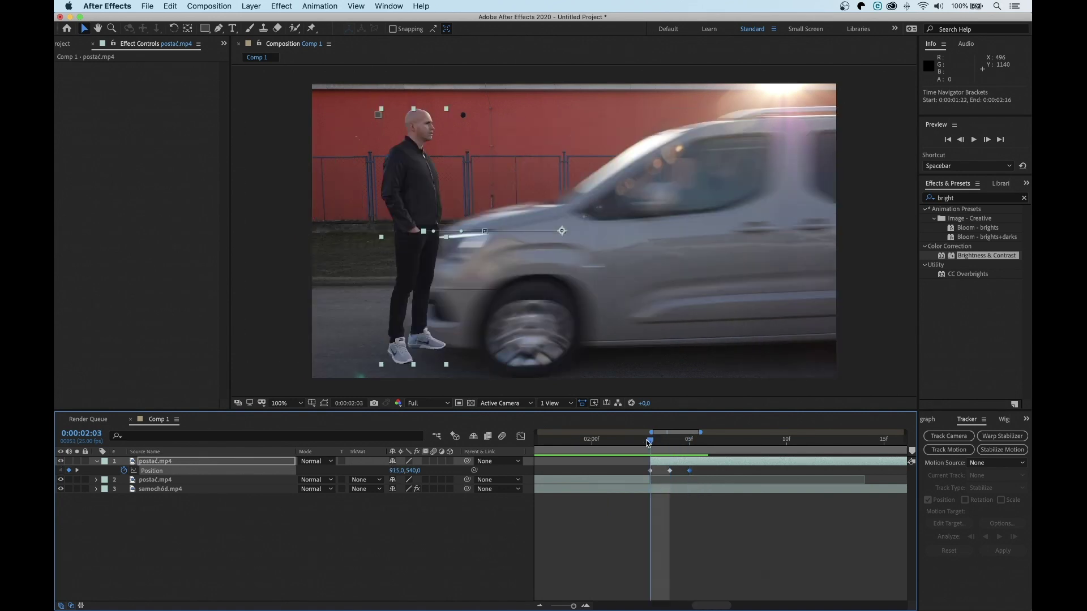
{"action": "left_click", "coordinate": [202, 464]}
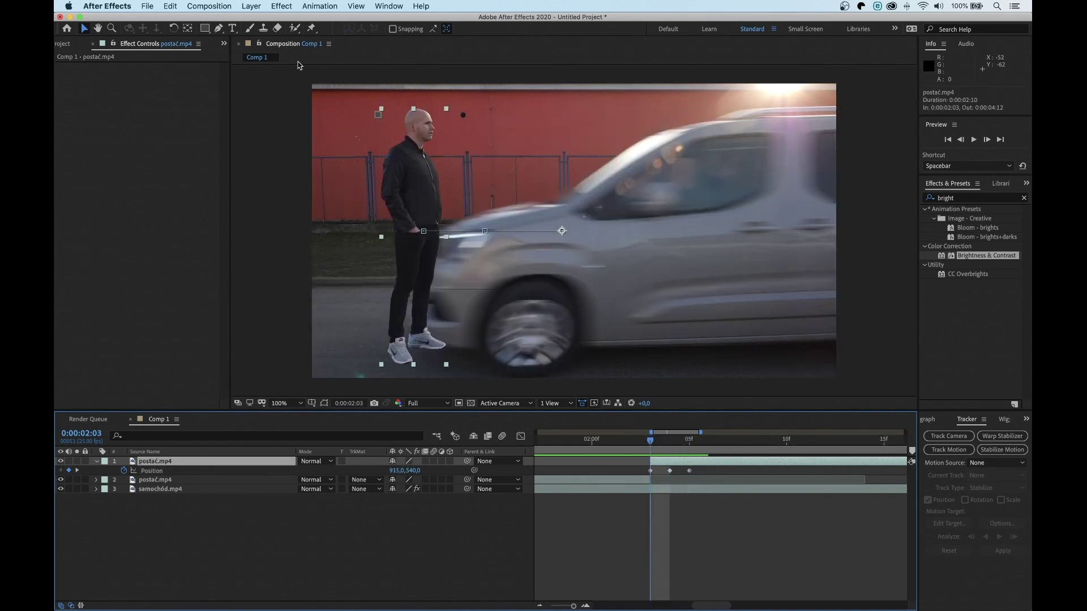
Place Puppet Position pins on the man's head, hand, knee and foot.
{"action": "left_click", "coordinate": [310, 29]}
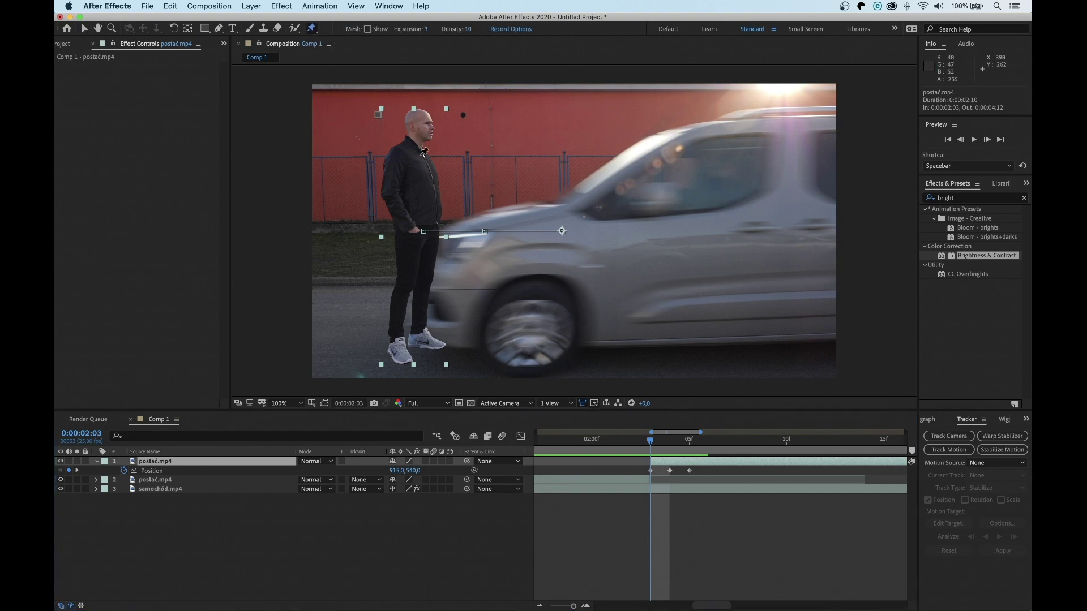
{"action": "left_click", "coordinate": [421, 123]}
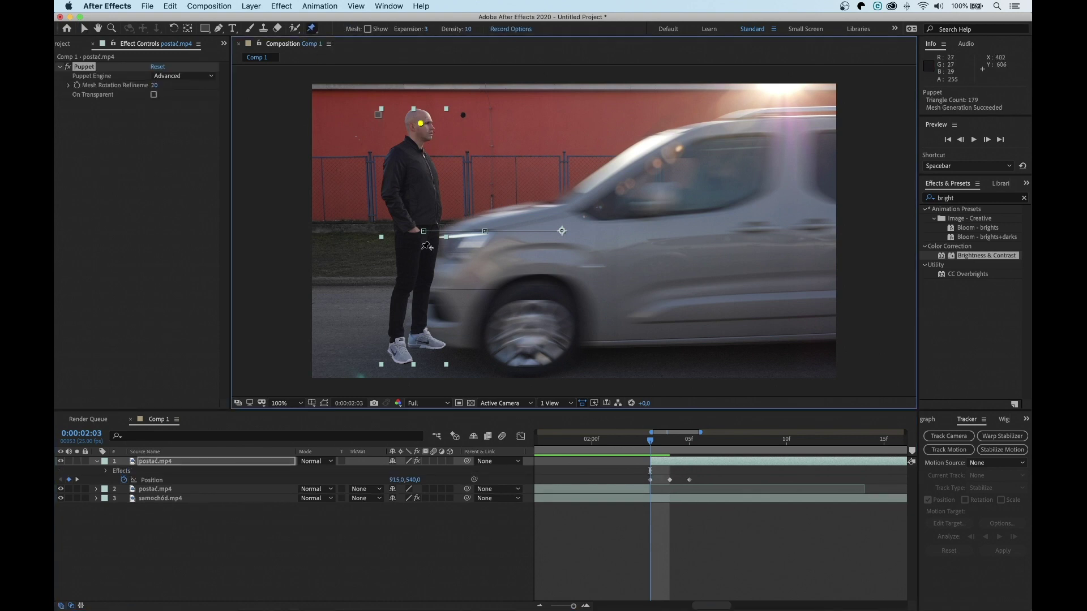
{"action": "left_click", "coordinate": [413, 227]}
{"action": "left_click", "coordinate": [406, 282]}
{"action": "left_click", "coordinate": [399, 355]}
Pose the pins so the legs bend, the torso leans left and the head tilts toward the car.
{"action": "left_click_drag", "start_coordinate": [399, 355], "coordinate": [408, 356]}
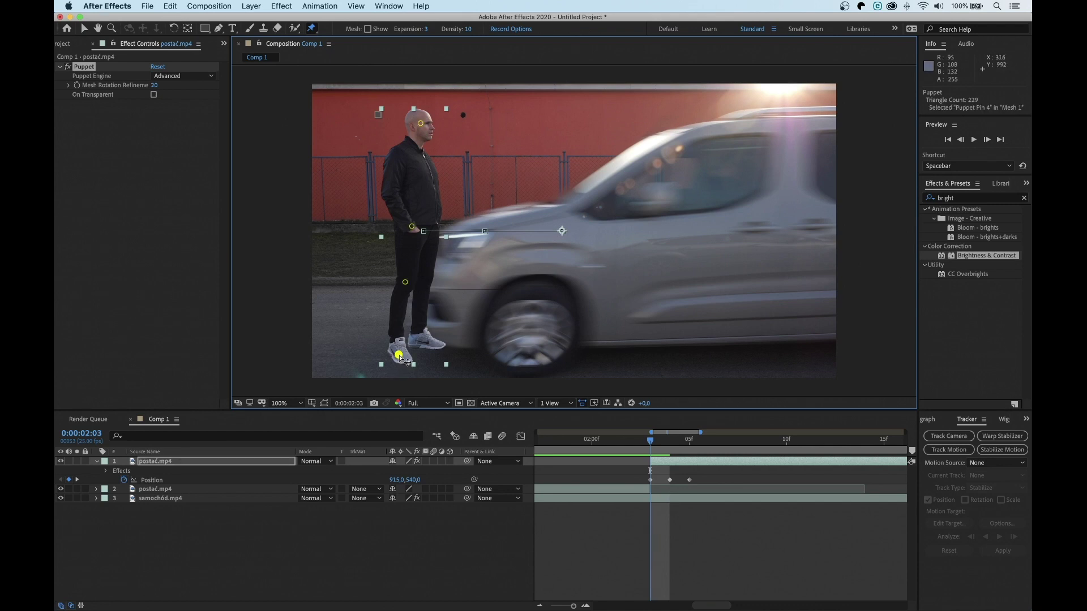
{"action": "left_click_drag", "start_coordinate": [407, 285], "coordinate": [400, 286]}
{"action": "left_click_drag", "start_coordinate": [415, 228], "coordinate": [406, 228]}
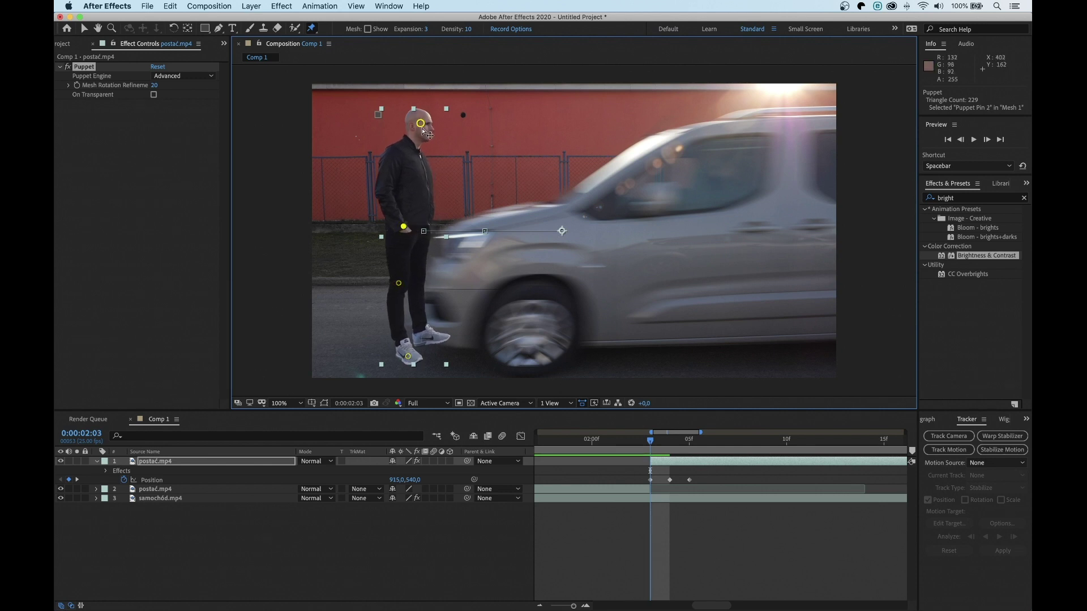
{"action": "left_click_drag", "start_coordinate": [421, 124], "coordinate": [439, 127]}
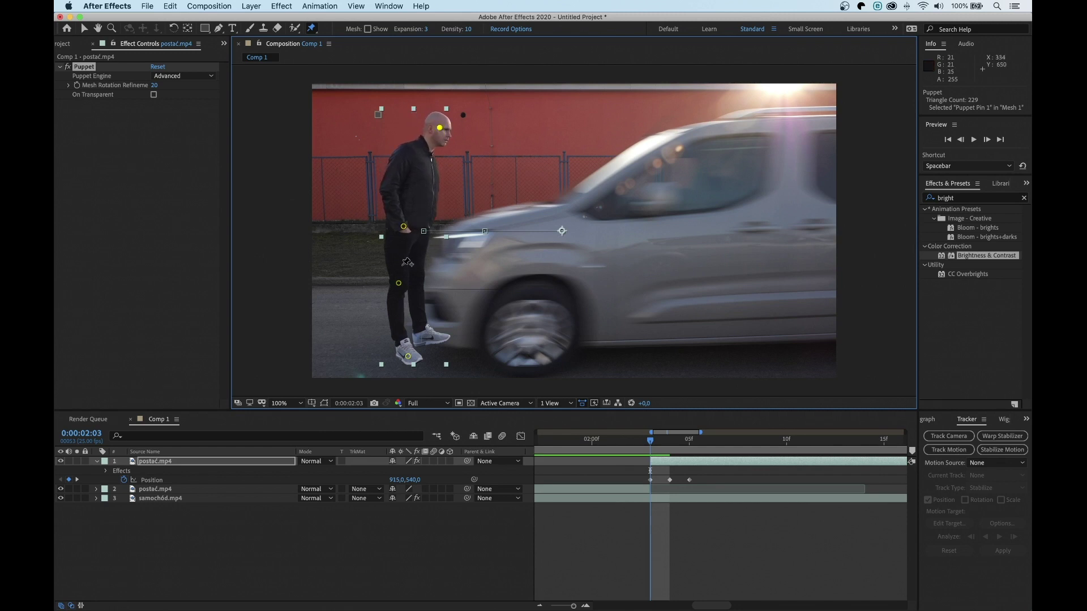
At 0:00:02:04, adjust the foot, knee, hip and head pins into the impact pose.
{"action": "left_click", "coordinate": [654, 442]}
{"action": "left_click_drag", "start_coordinate": [660, 443], "coordinate": [670, 442]}
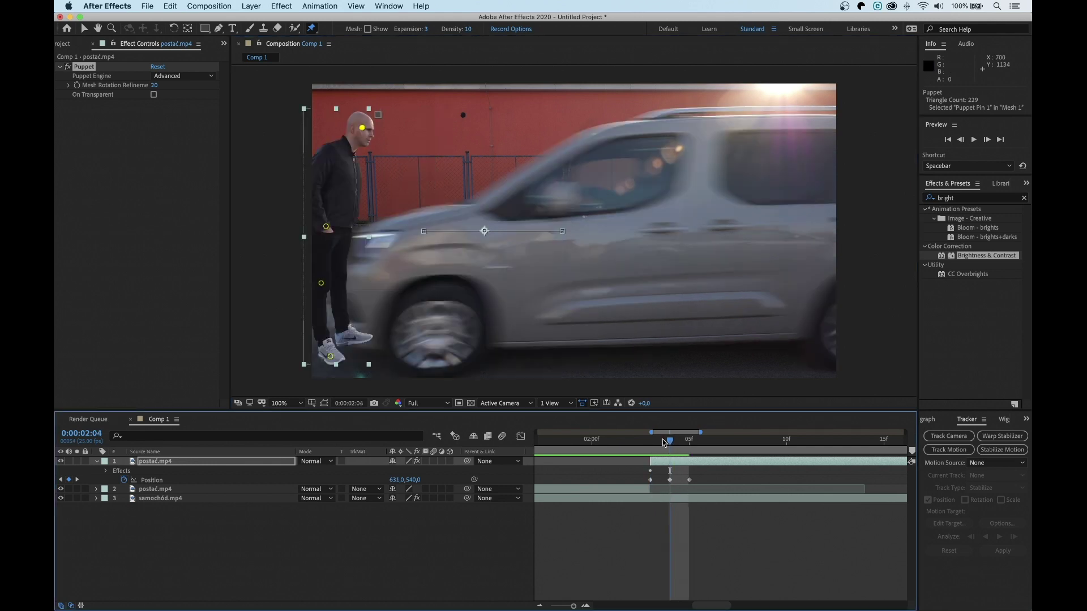
{"action": "left_click_drag", "start_coordinate": [332, 358], "coordinate": [337, 360]}
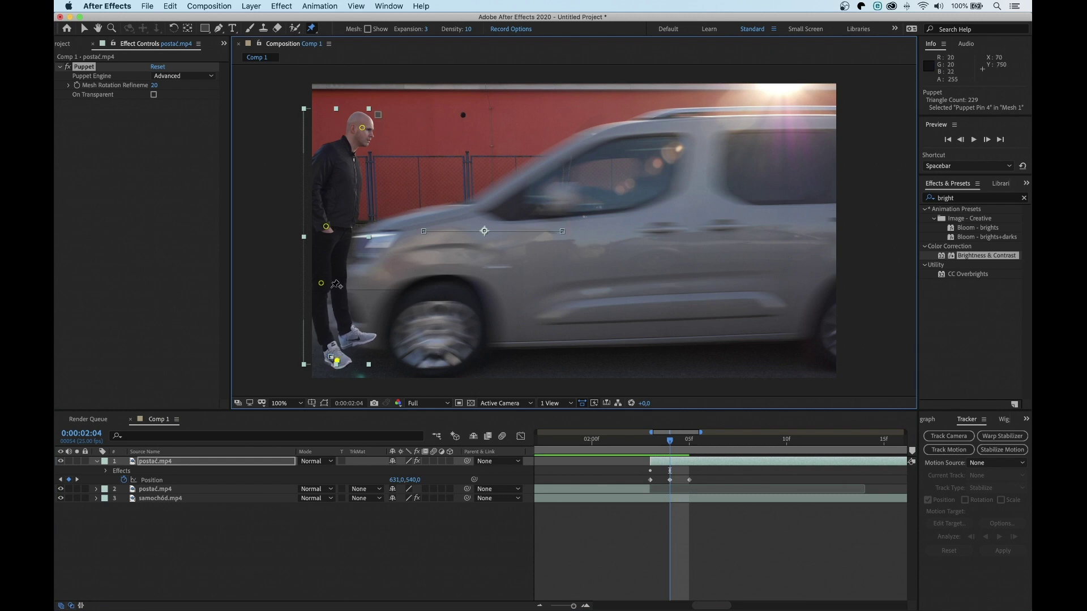
{"action": "left_click_drag", "start_coordinate": [323, 284], "coordinate": [317, 286]}
{"action": "left_click_drag", "start_coordinate": [328, 227], "coordinate": [324, 227]}
{"action": "left_click_drag", "start_coordinate": [361, 134], "coordinate": [372, 135]}
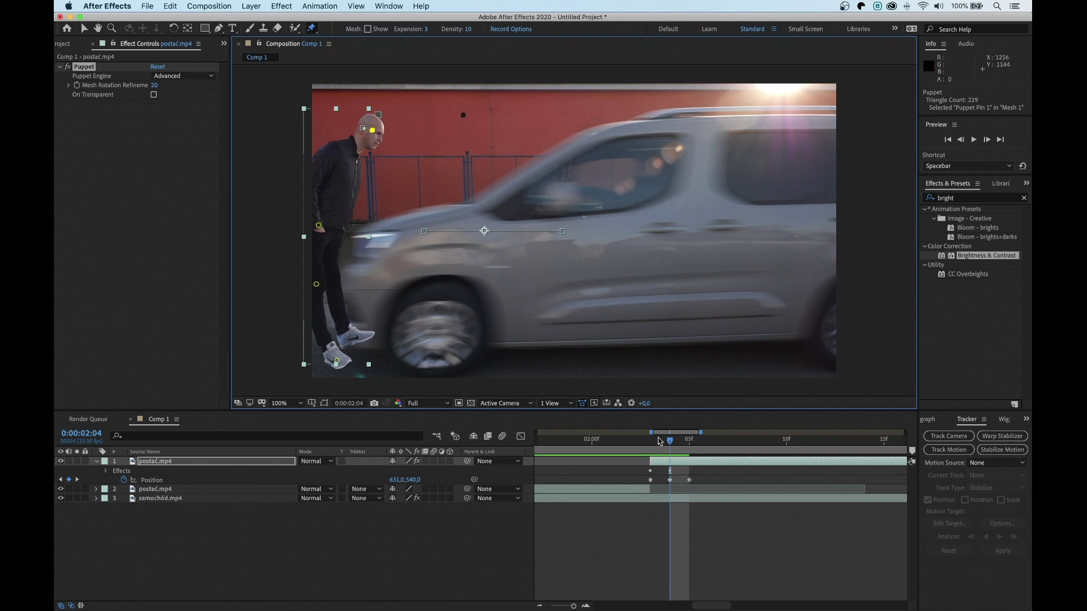
Tilt the head further at 0:00:02:05, then push the man left to 294,540 at 0:00:02:06.
{"action": "left_click_drag", "start_coordinate": [670, 445], "coordinate": [689, 445]}
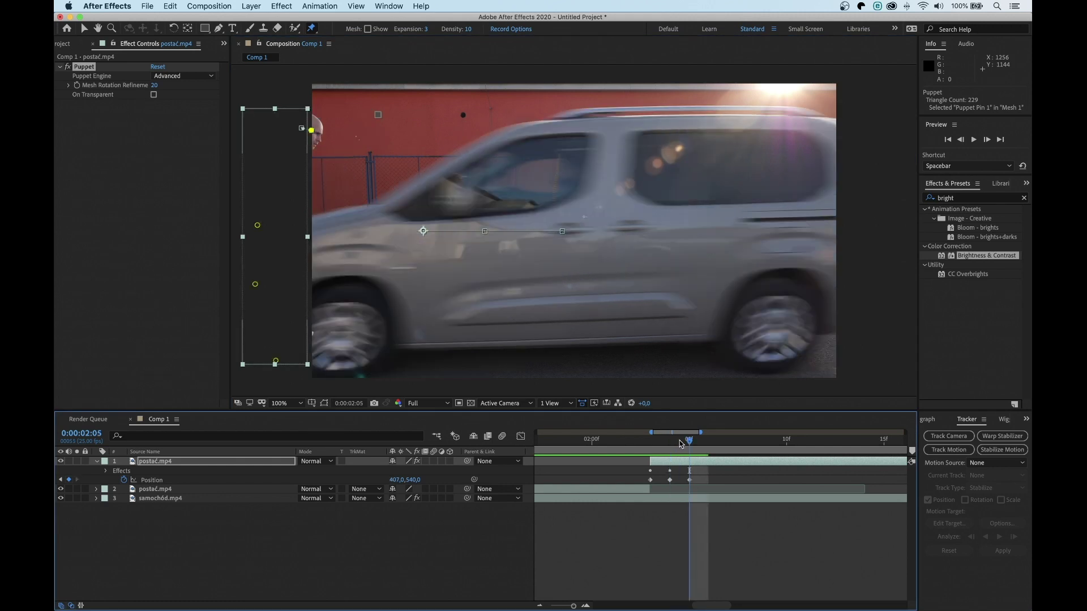
{"action": "left_click_drag", "start_coordinate": [311, 130], "coordinate": [321, 134]}
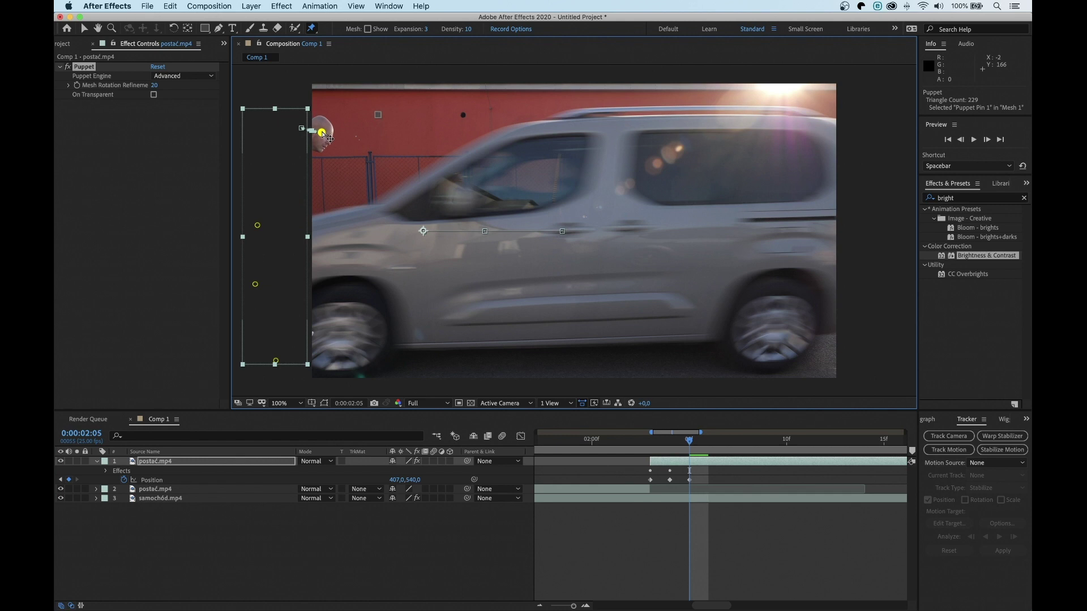
{"action": "left_click_drag", "start_coordinate": [689, 443], "coordinate": [700, 443]}
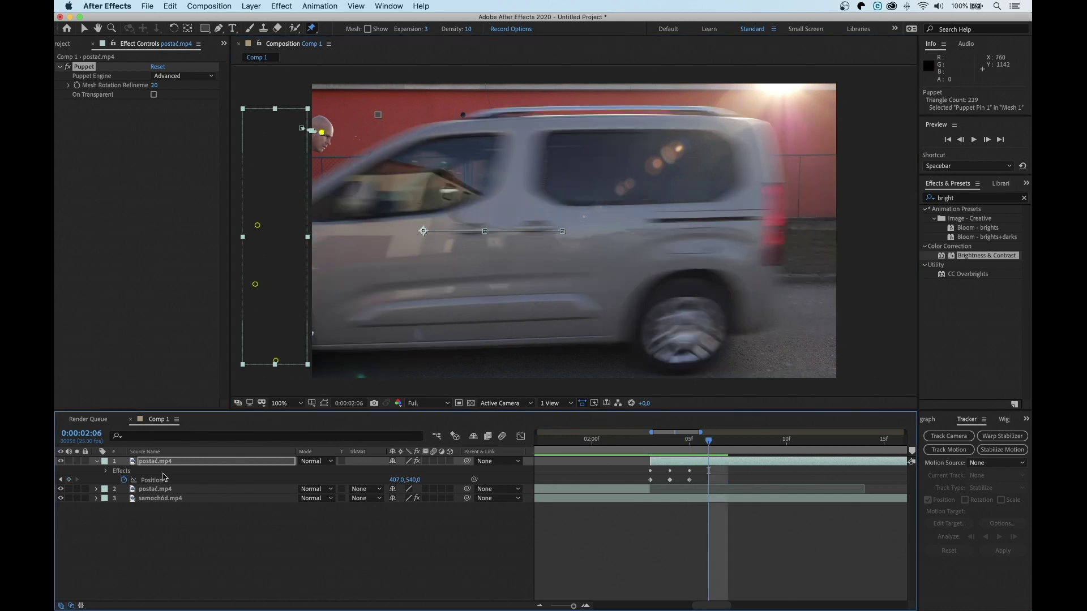
{"action": "left_click_drag", "start_coordinate": [397, 481], "coordinate": [333, 480]}
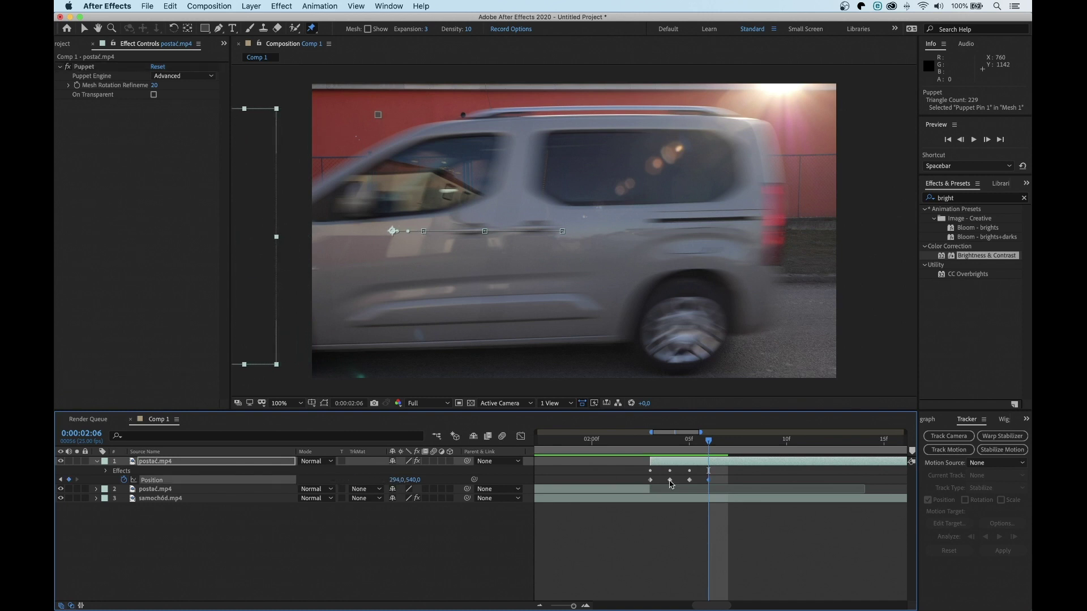
Enable motion blur on the man's layer and review the hit frames around 0:00:02:04.
{"action": "left_click_drag", "start_coordinate": [710, 444], "coordinate": [666, 449]}
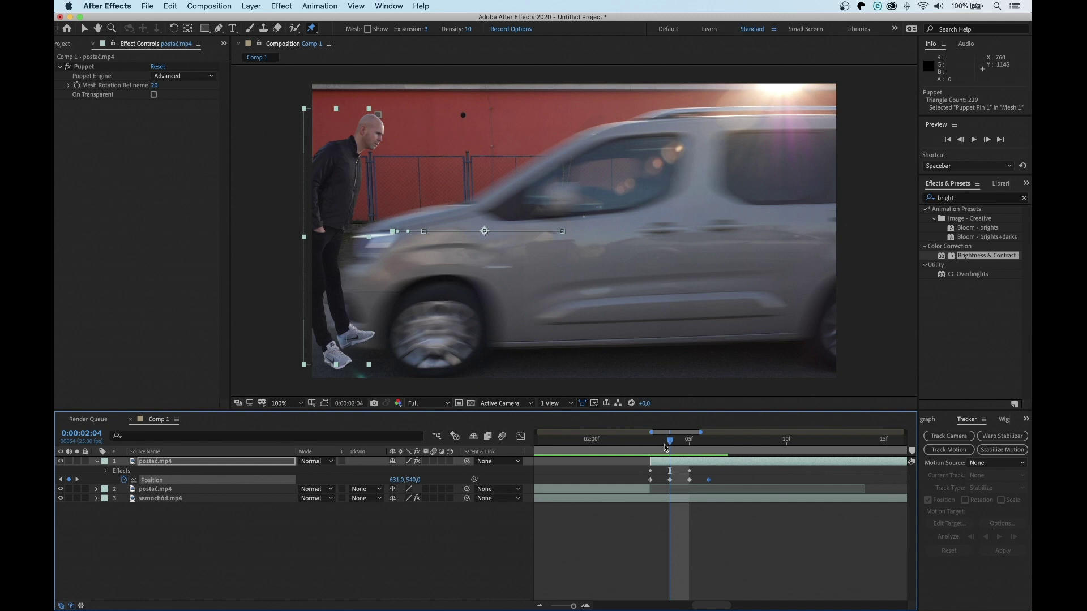
{"action": "left_click", "coordinate": [435, 461]}
{"action": "left_click_drag", "start_coordinate": [624, 447], "coordinate": [707, 439]}
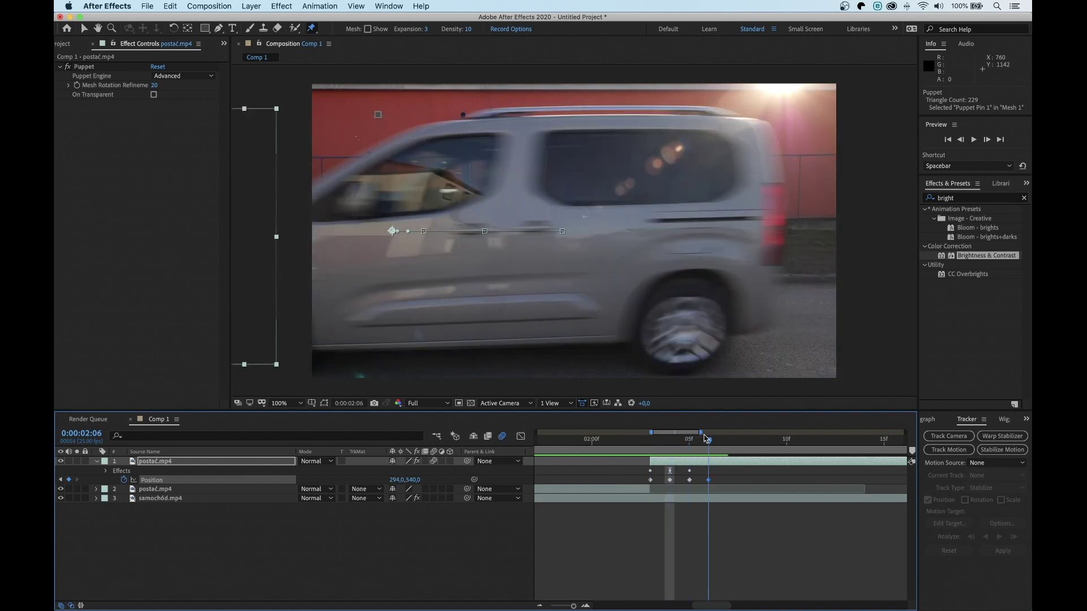